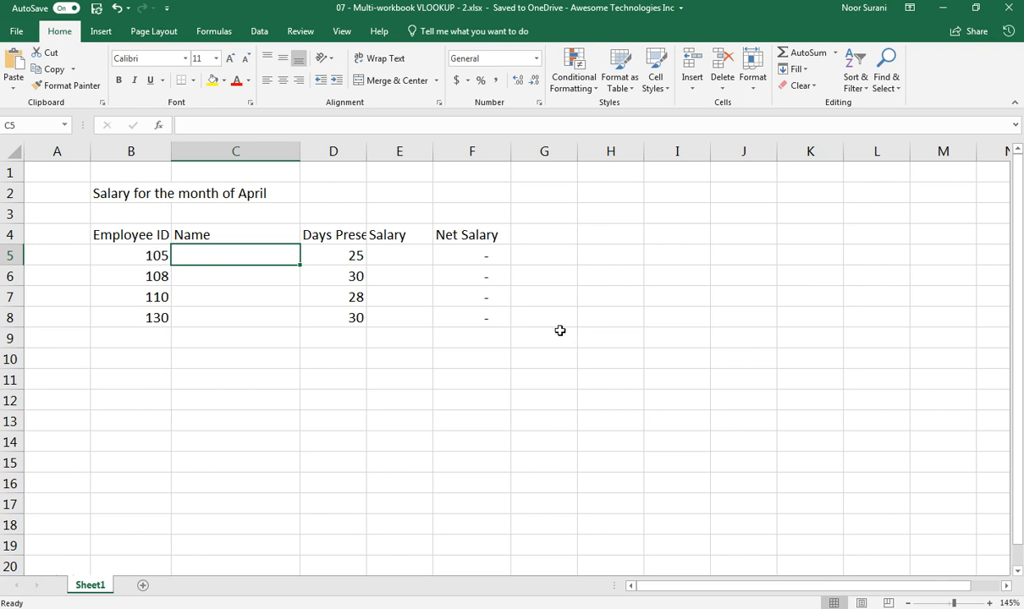
# - Examine both open workbooks, the April salary sheet and the employee list, and check the list of open windows
pyautogui.hotkey('ctrl', 'Tab')
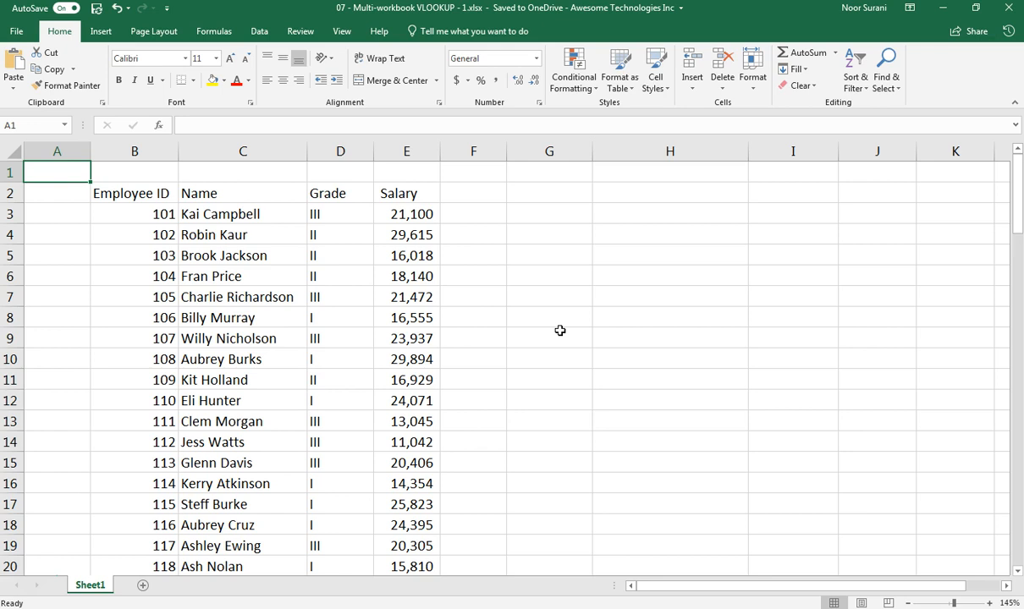
pyautogui.hotkey('ctrl', 'Tab')
pyautogui.hotkey('ctrl', 'Tab')
pyautogui.hotkey('ctrl', 'Tab')
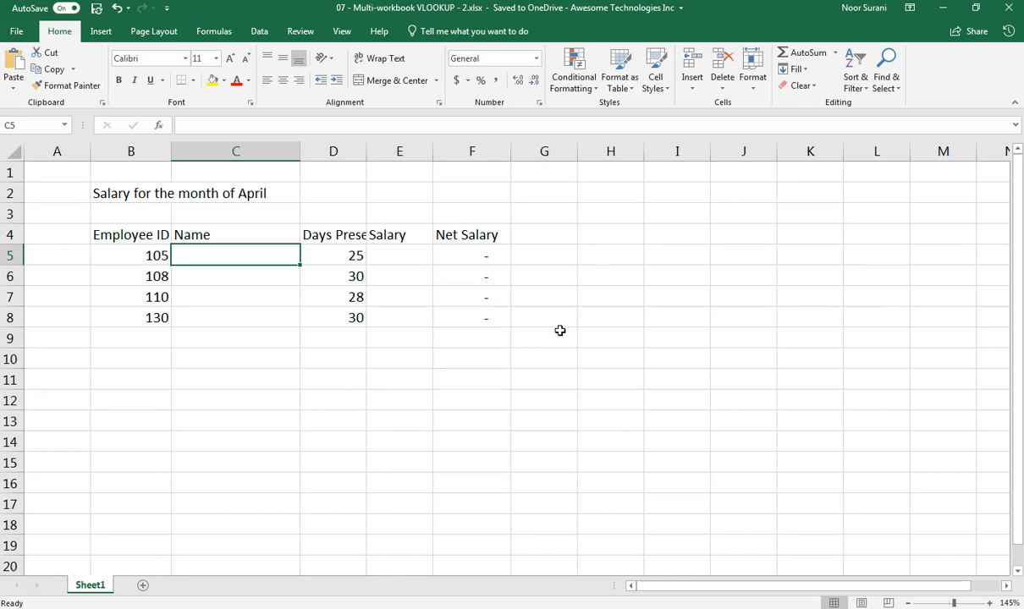
pyautogui.click(346, 40)
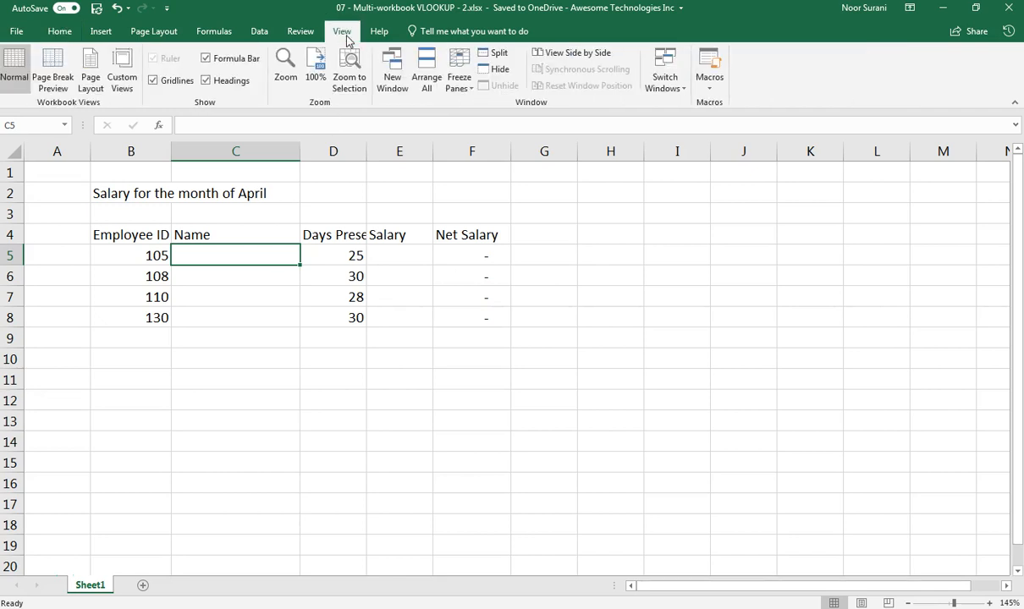
pyautogui.click(680, 89)
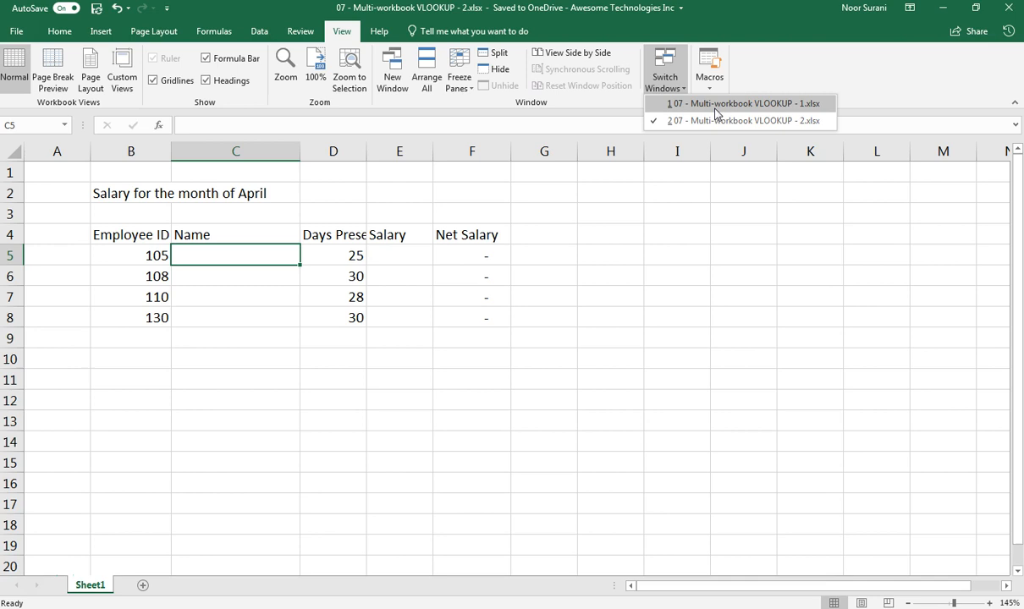
pyautogui.click(228, 257)
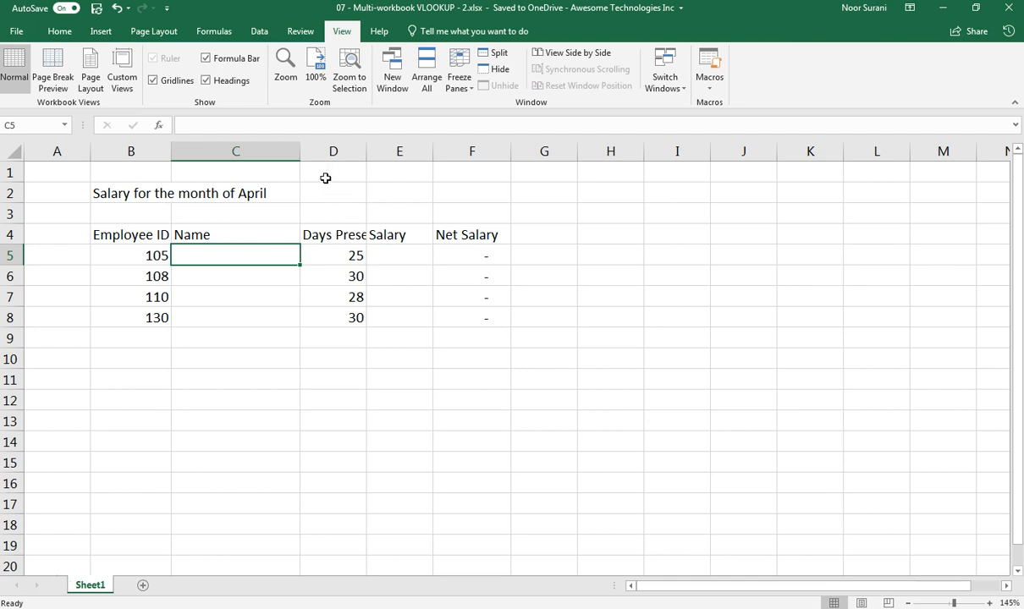
# - Arrange the two workbook windows vertically and maximise the window of 07 - Multi-workbook VLOOKUP - 2.xlsx
pyautogui.click(435, 78)
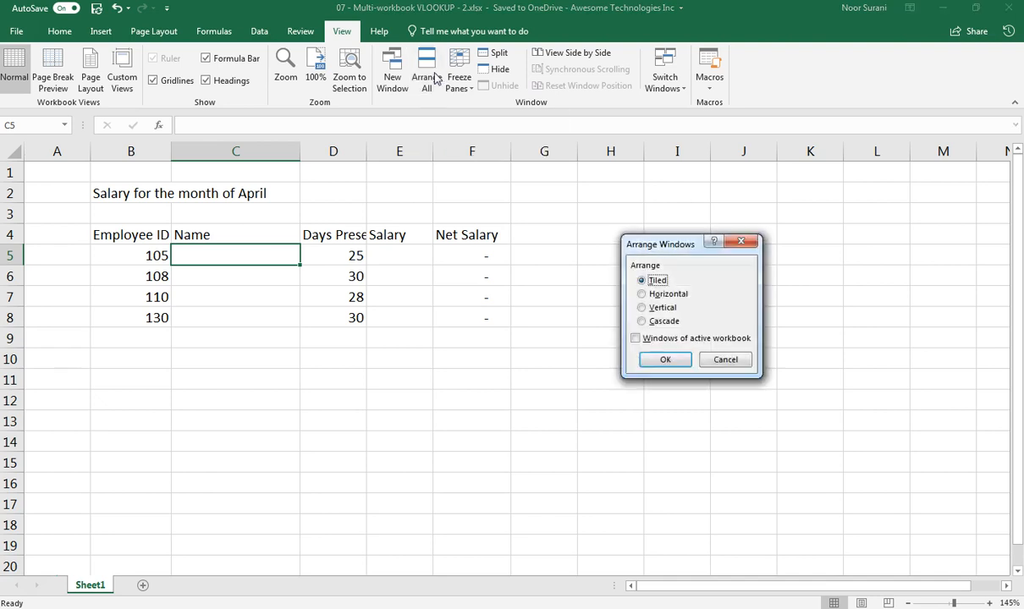
pyautogui.click(665, 295)
pyautogui.click(660, 309)
pyautogui.click(665, 359)
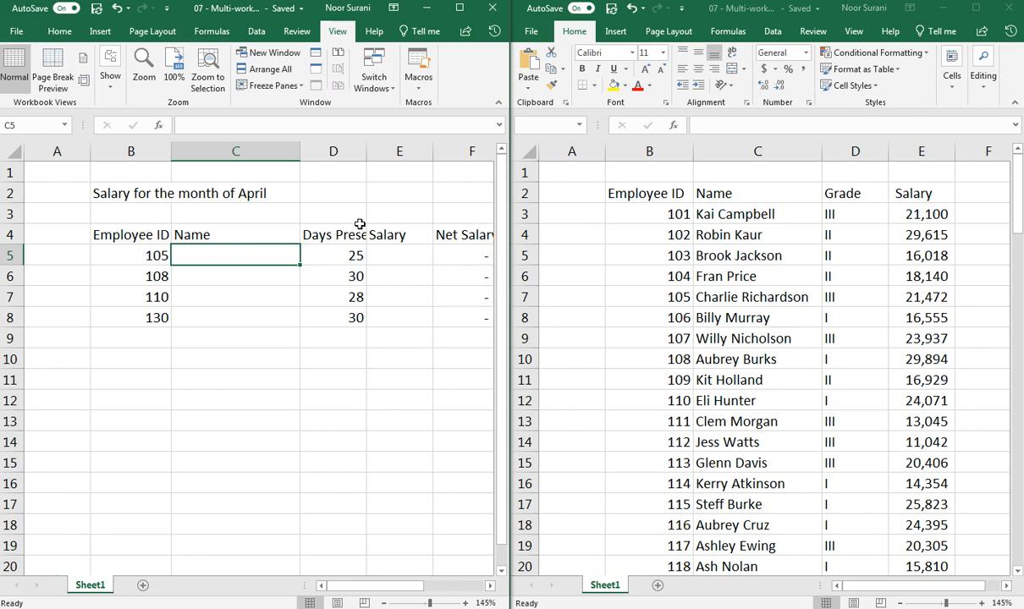
pyautogui.click(461, 9)
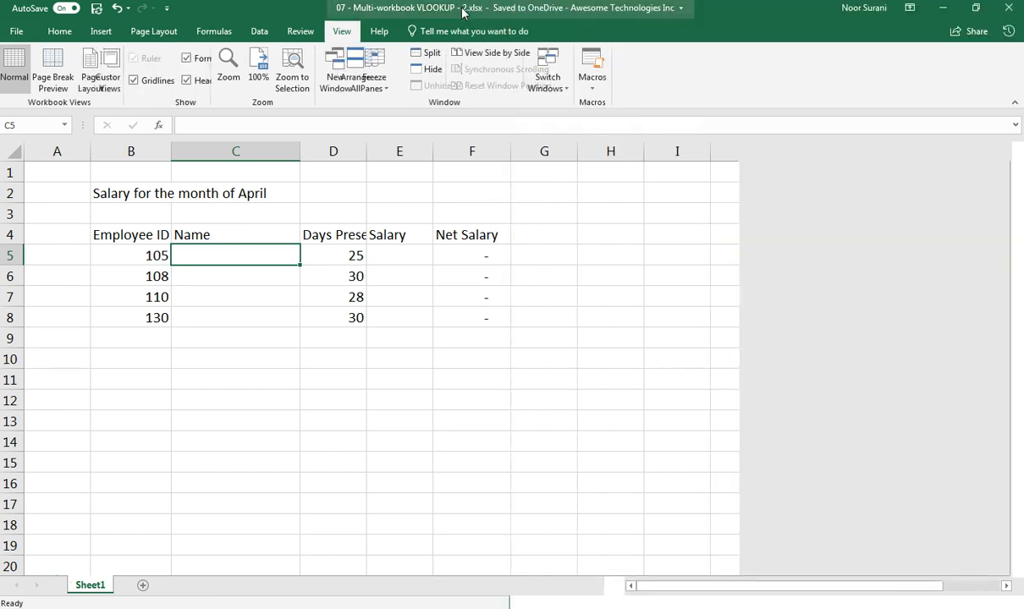
# - Begin a VLOOKUP formula in C5 with the employee ID in B5 as the lookup value
pyautogui.write('=vlo')
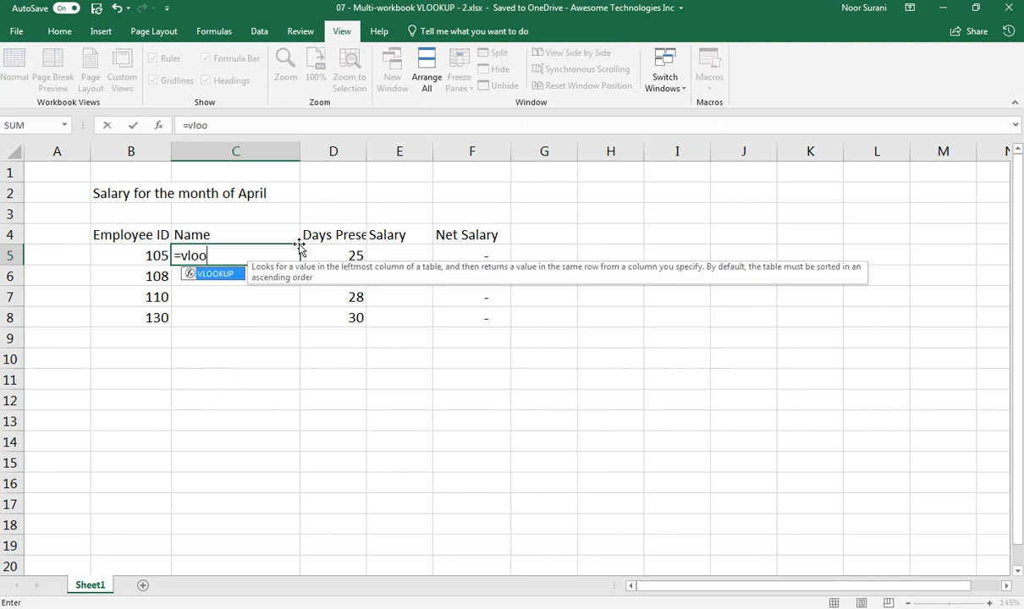
pyautogui.write('o')
pyautogui.press('Tab')
pyautogui.press('Left')
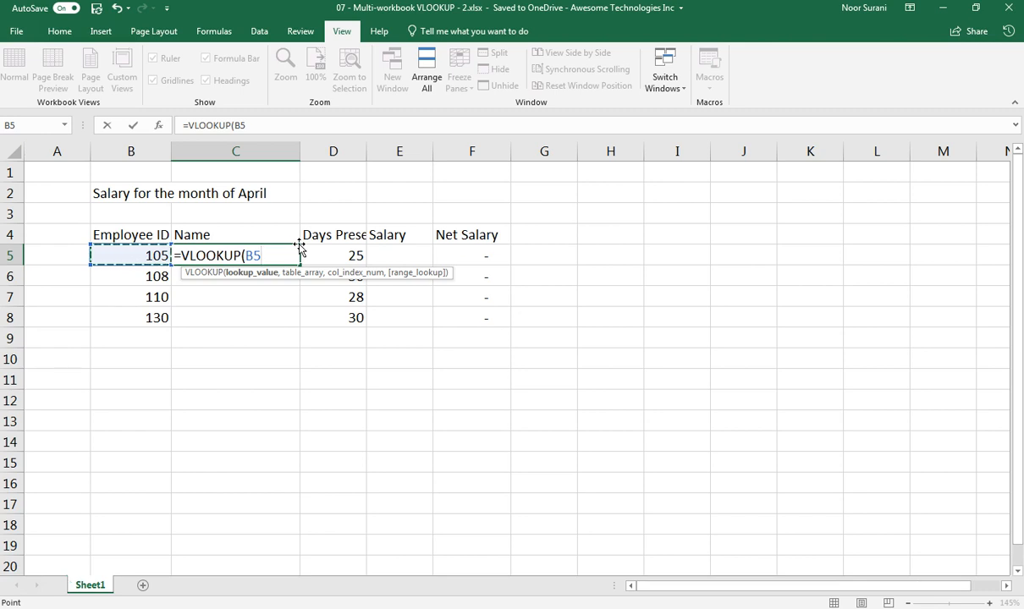
pyautogui.write(',')
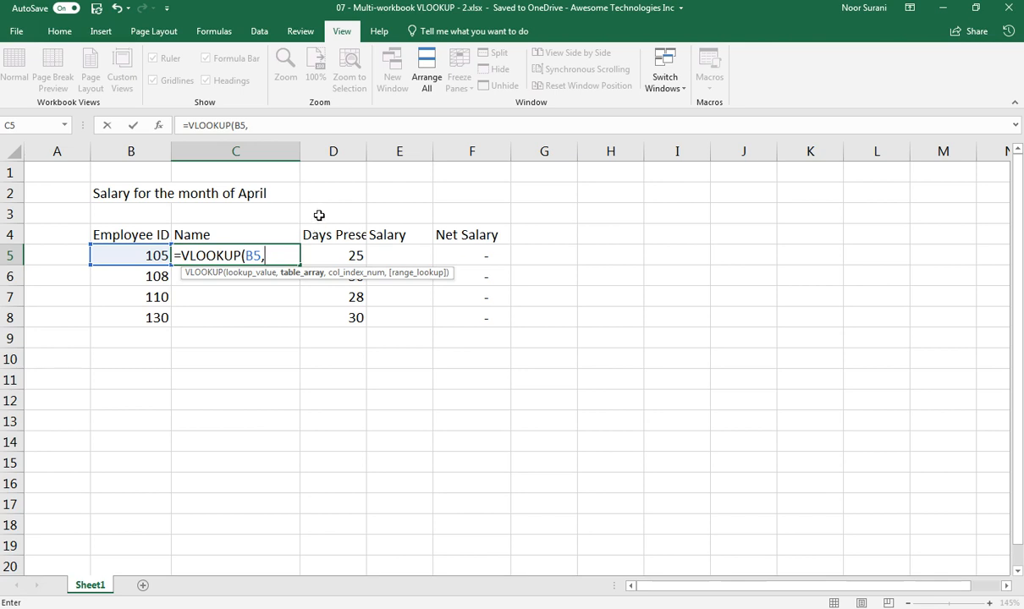
# - Set the lookup's table array to $B$2:$E$102 on Sheet1 of 07 - Multi-workbook VLOOKUP - 1.xlsx
pyautogui.click(665, 78)
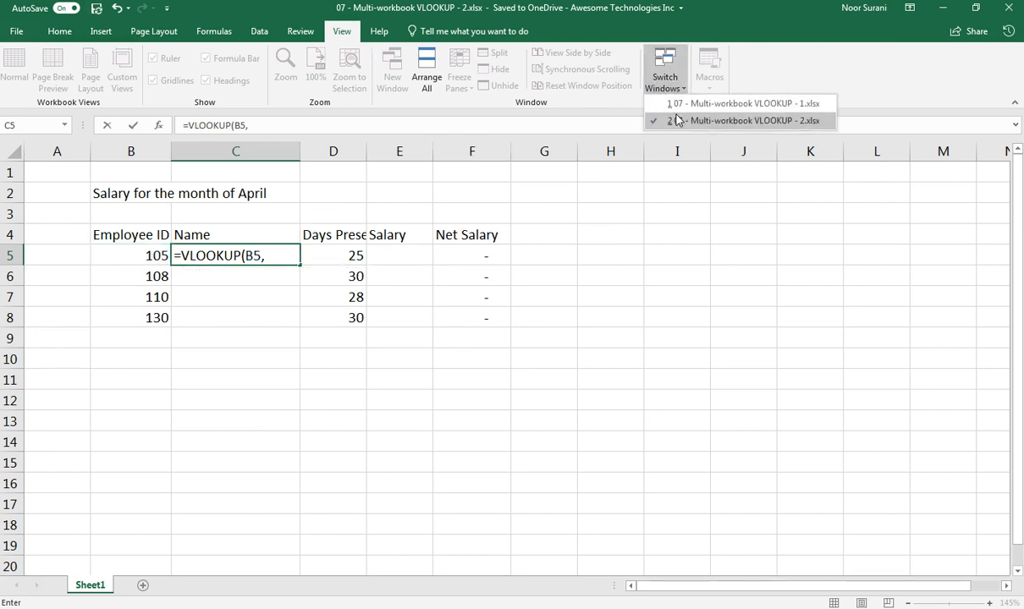
pyautogui.click(678, 105)
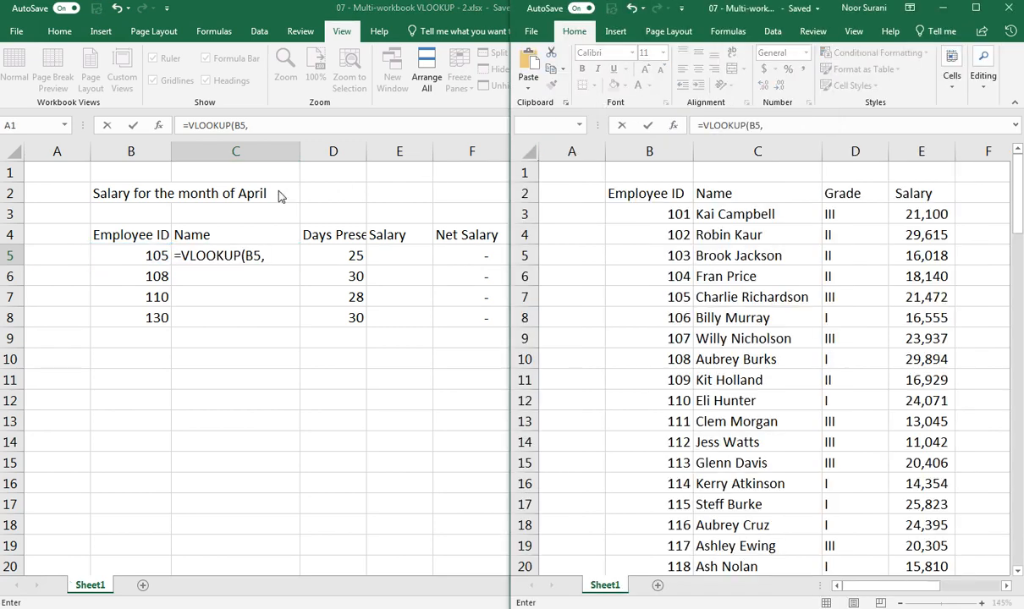
pyautogui.moveTo(643, 194); pyautogui.dragTo(932, 504)
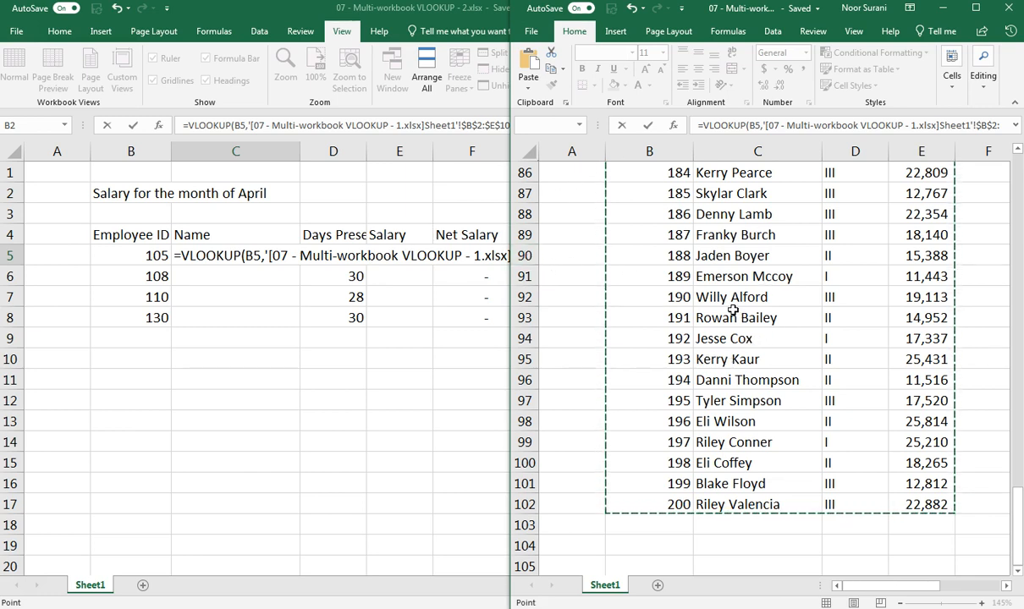
pyautogui.click(311, 254)
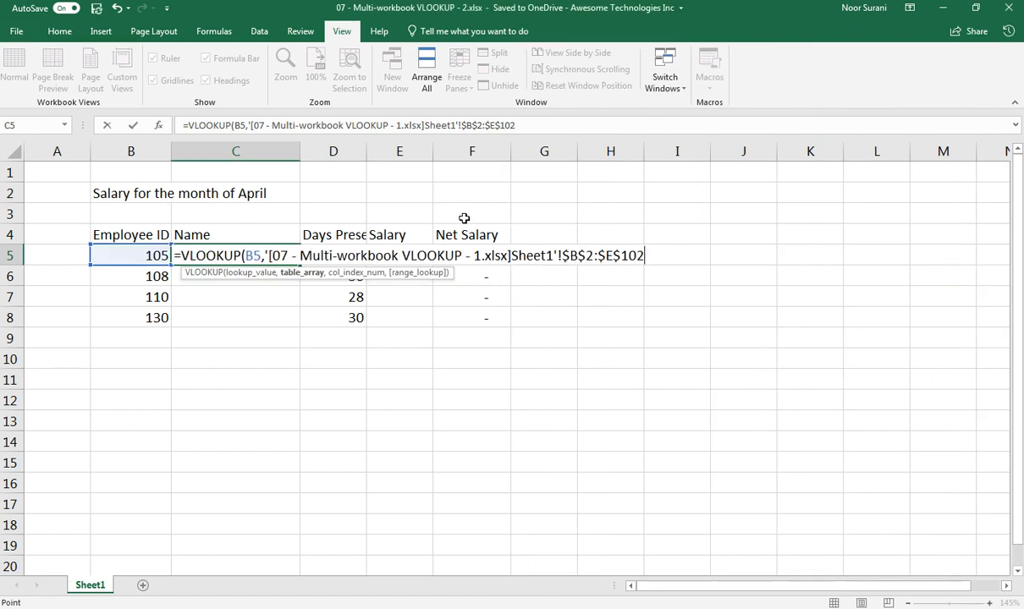
# - Complete the C5 formula with column index 2 and range lookup 0, and review the entered formula in the cell
pyautogui.write(',')
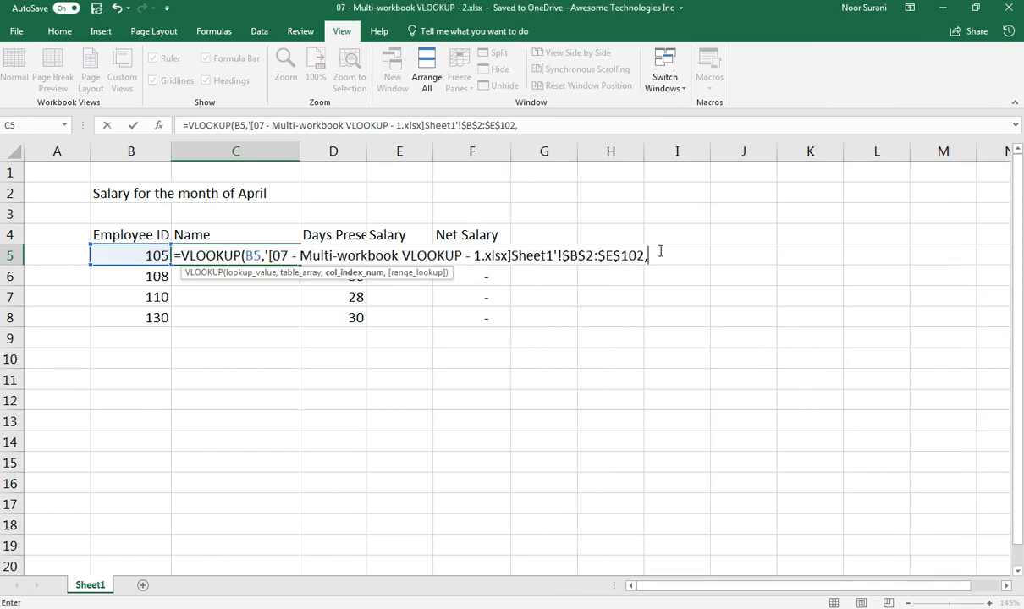
pyautogui.write('2,')
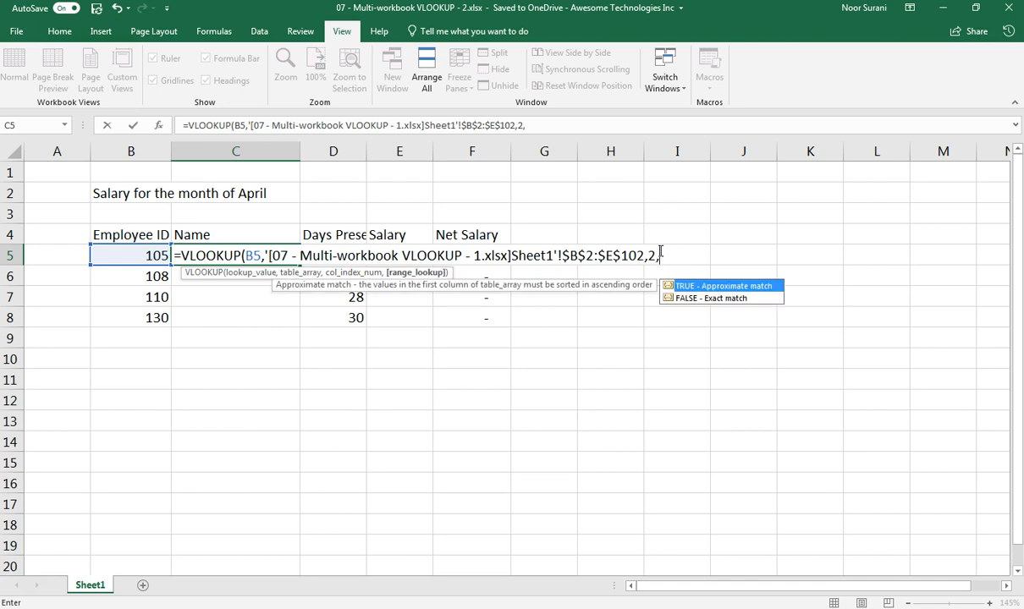
pyautogui.write('false')
pyautogui.press('BackSpace')
pyautogui.press('BackSpace')
pyautogui.write('0)')
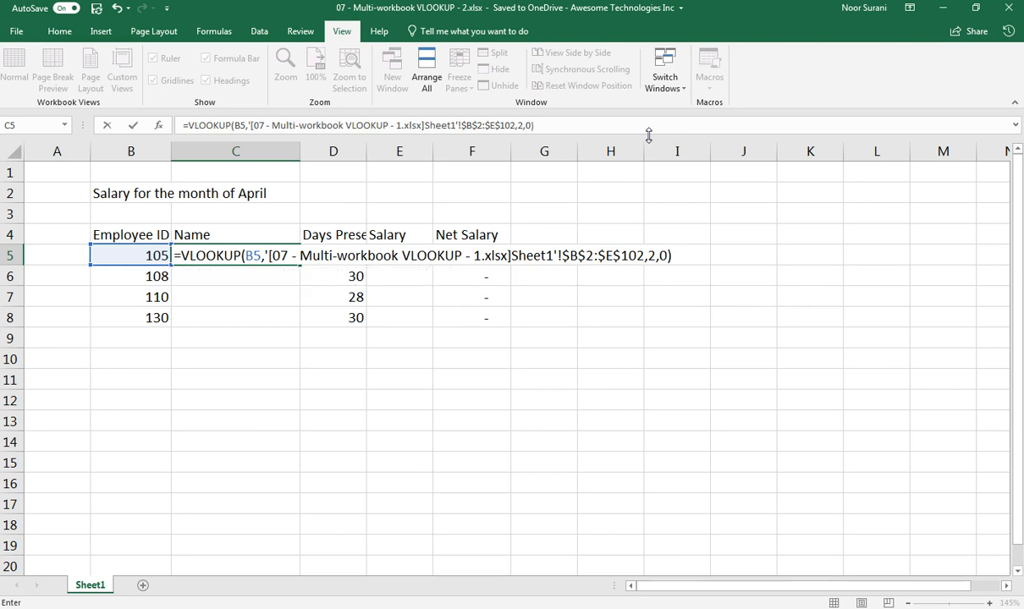
pyautogui.press('Return')
pyautogui.press('Up')
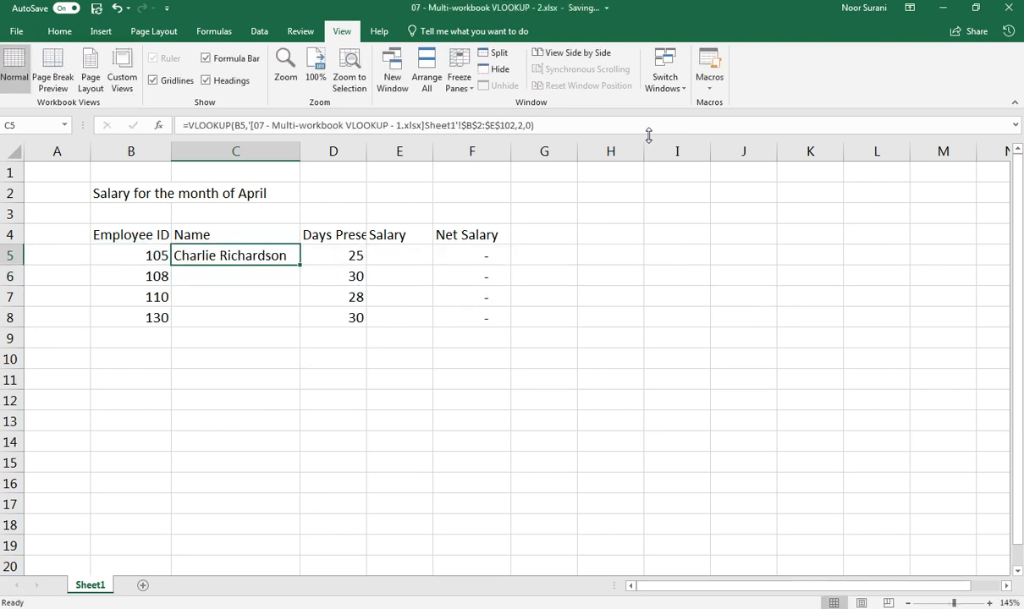
pyautogui.doubleClick(264, 256)
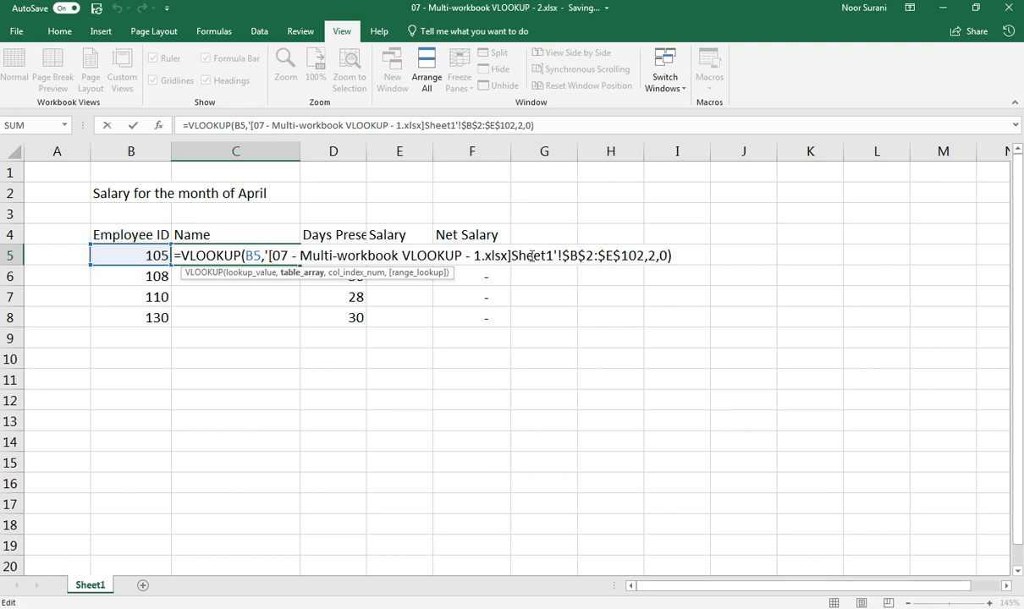
pyautogui.press('Return')
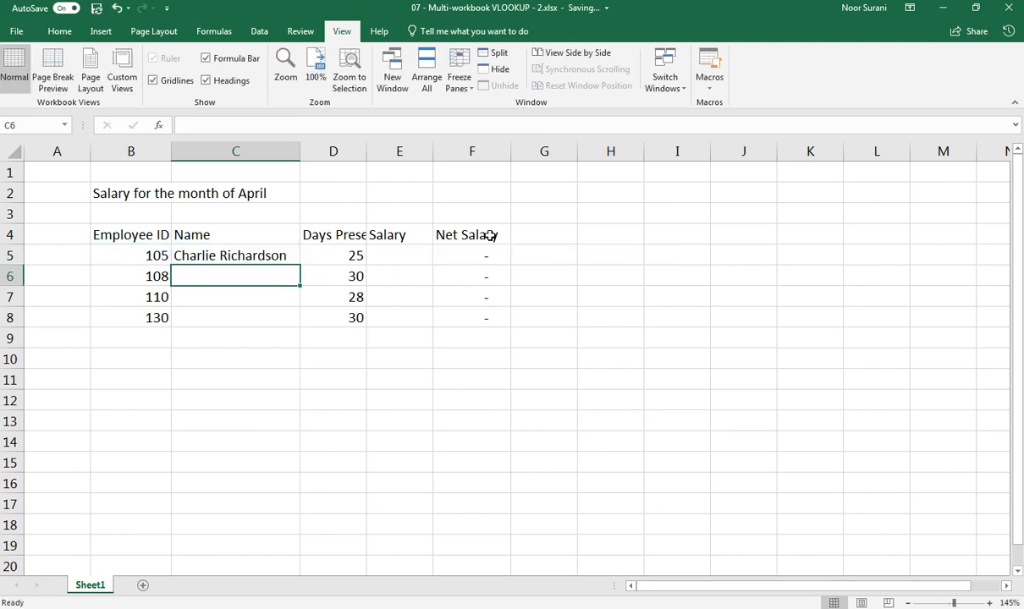
# - Close the source workbook 07 - Multi-workbook VLOOKUP - 1.xlsx
pyautogui.click(656, 80)
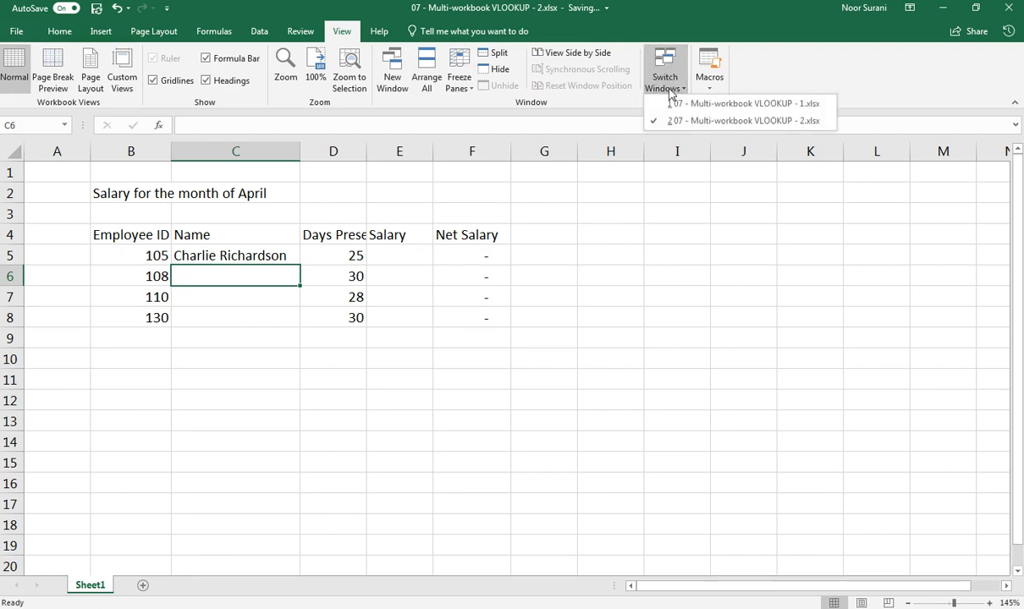
pyautogui.click(645, 101)
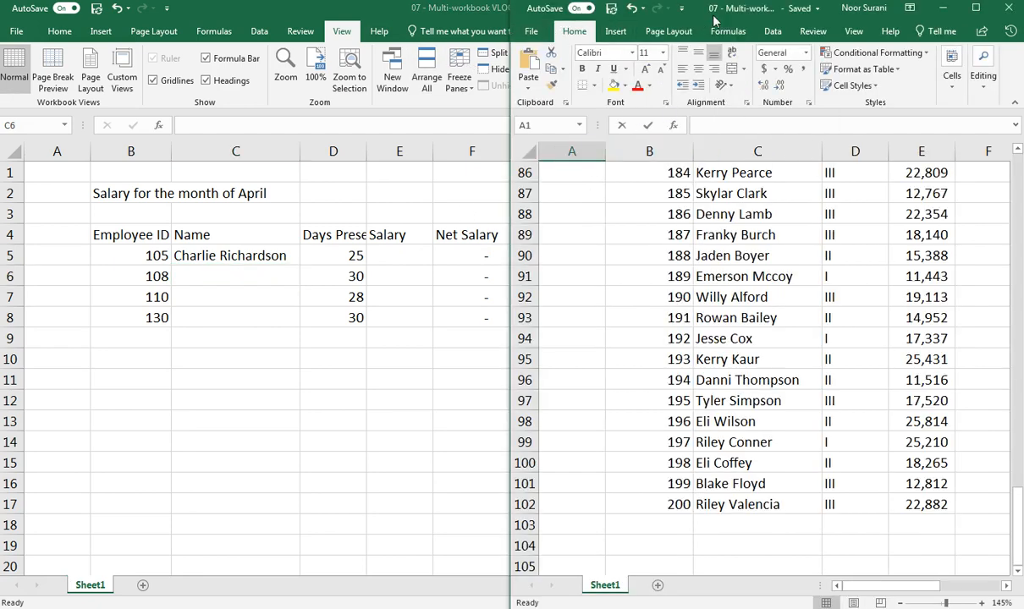
pyautogui.click(1016, 10)
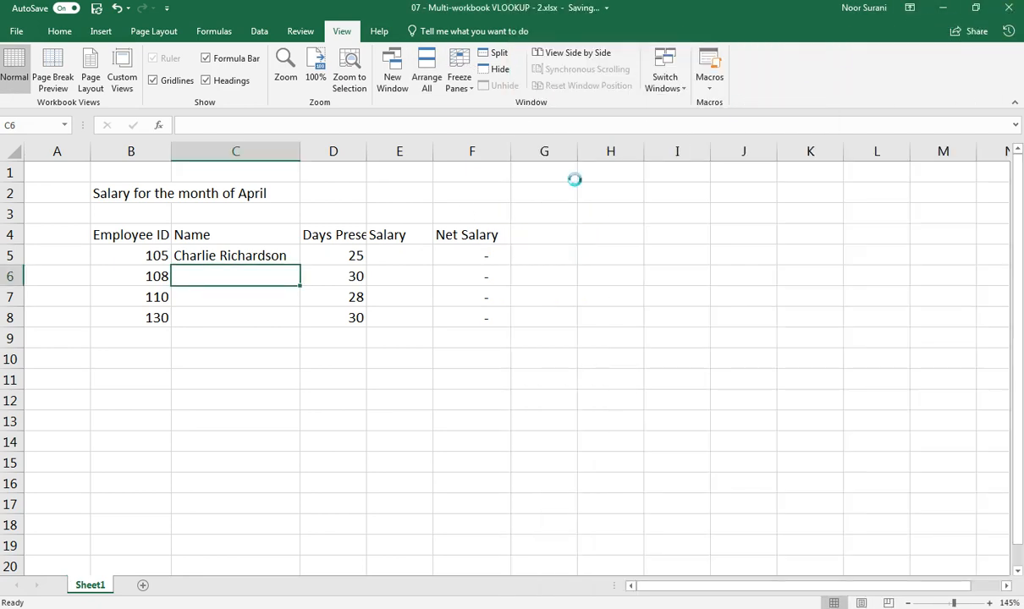
# - Examine how the C5 formula references the closed source workbook, leaving the formula as it is
pyautogui.click(258, 252)
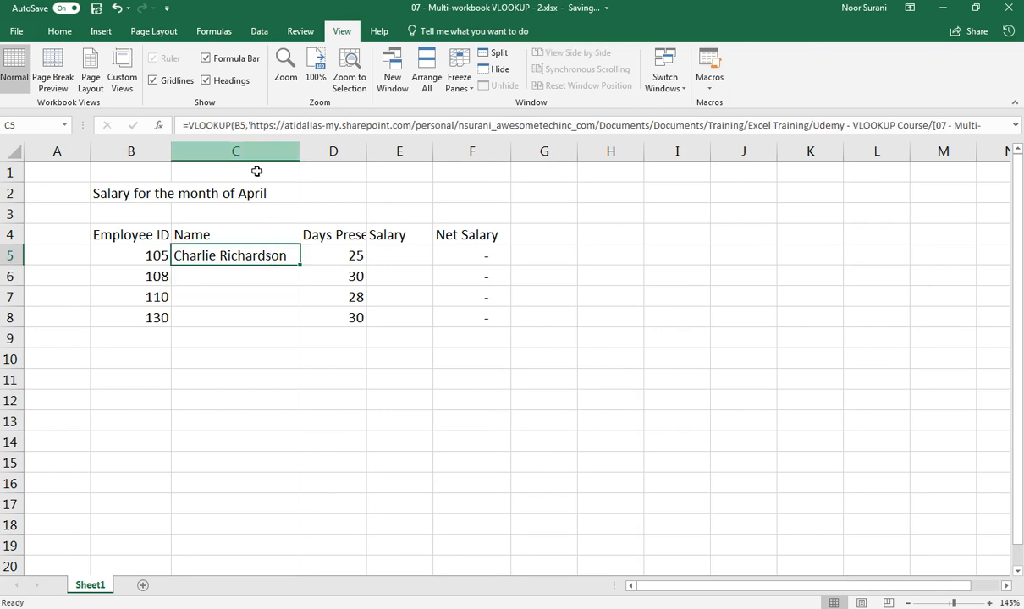
pyautogui.doubleClick(240, 251)
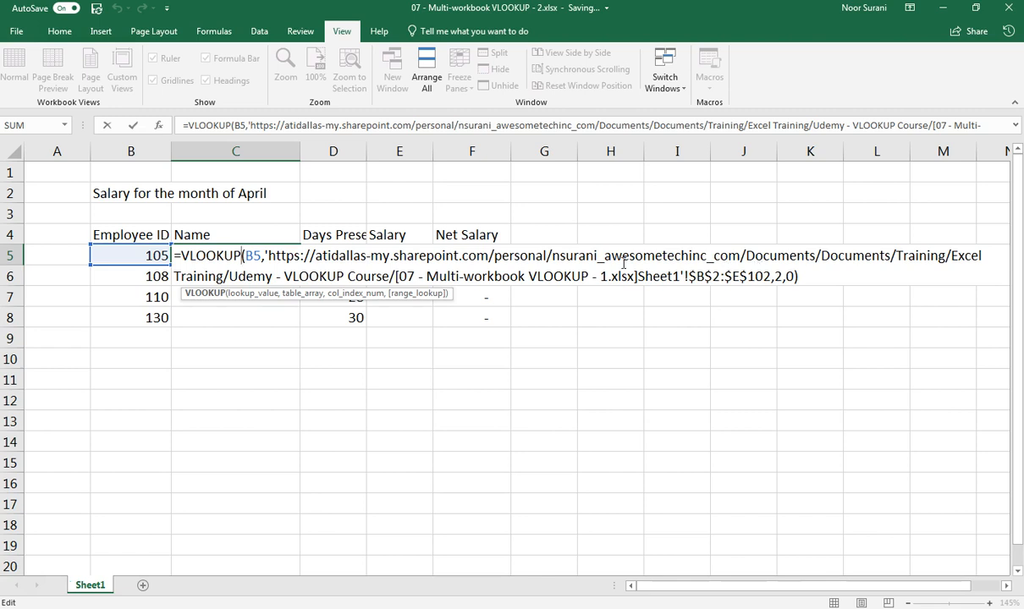
pyautogui.click(218, 228)
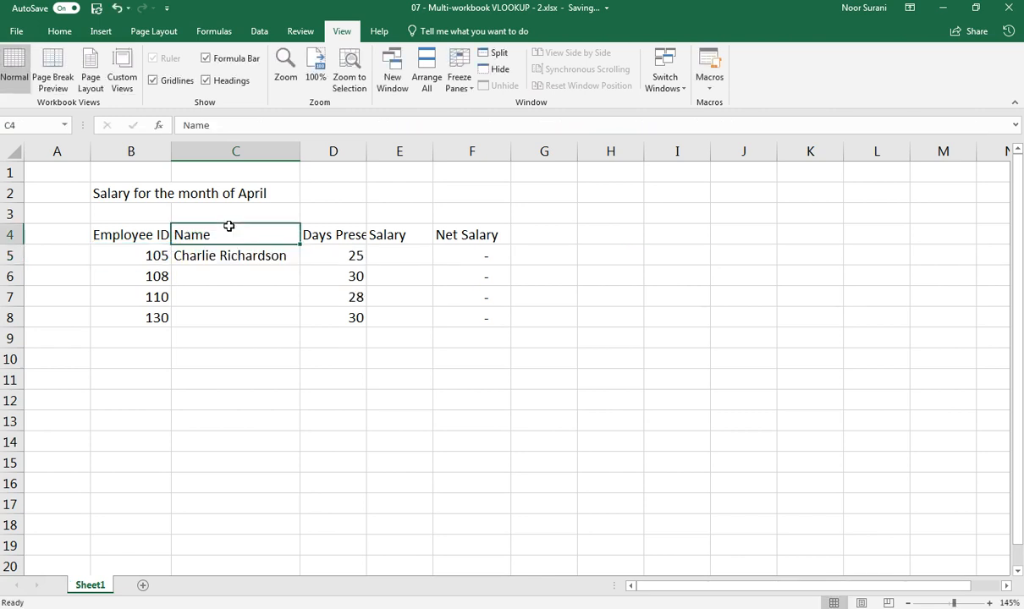
# - Reopen 07 - Multi-workbook VLOOKUP - 1.xlsx from the recent workbooks
pyautogui.click(15, 31)
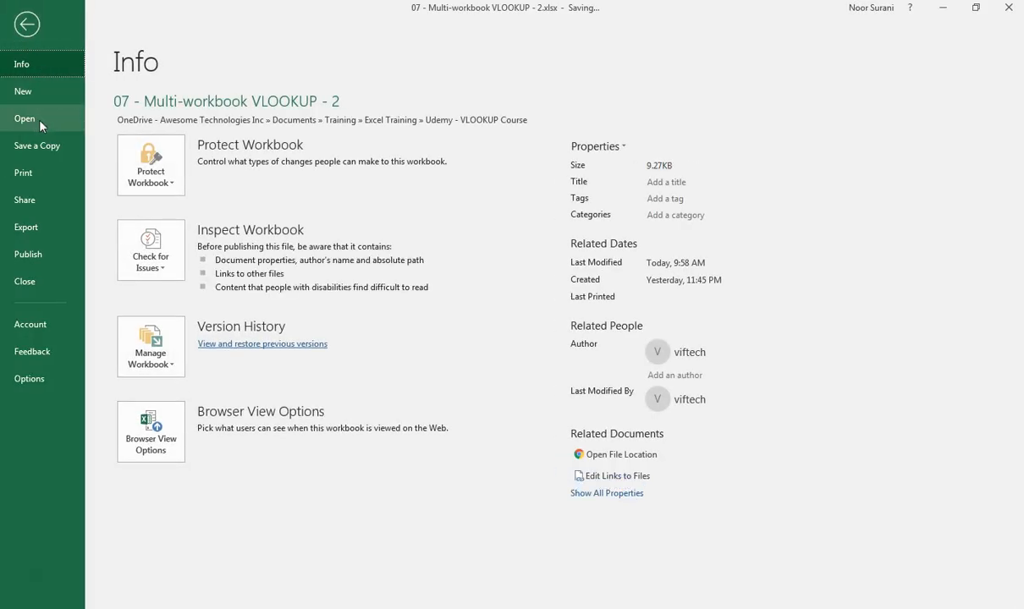
pyautogui.click(36, 117)
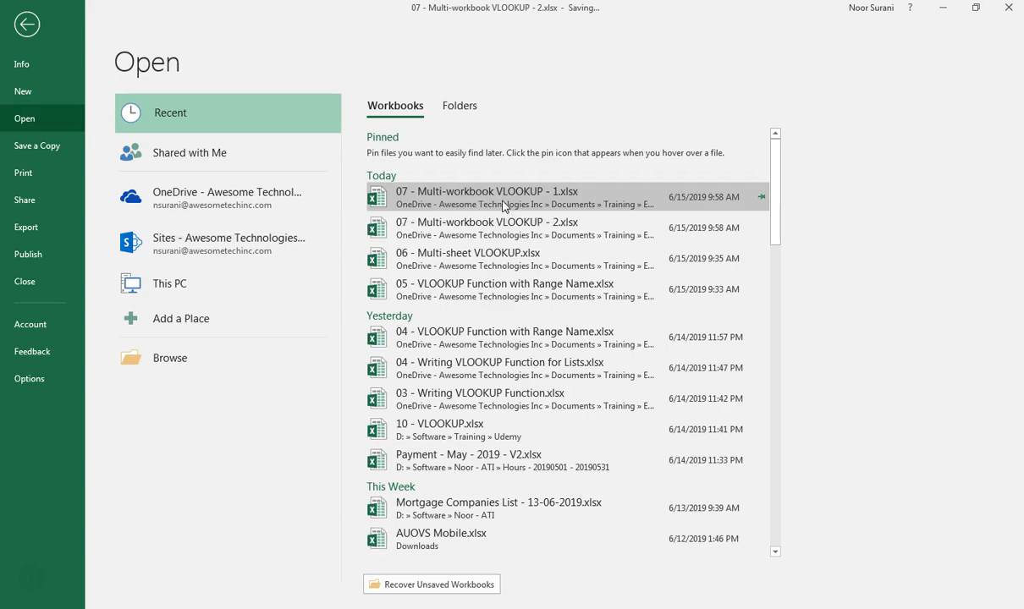
pyautogui.click(479, 198)
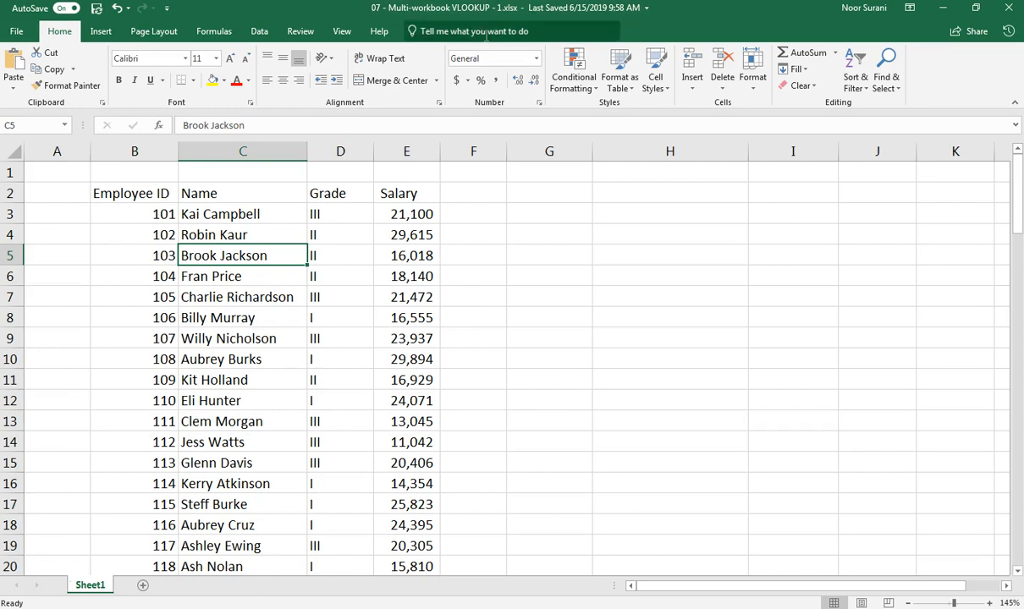
# - Return to 07 - Multi-workbook VLOOKUP - 2.xlsx and examine the workbook reference in the C5 formula
pyautogui.click(342, 31)
pyautogui.click(665, 81)
pyautogui.click(675, 119)
pyautogui.doubleClick(270, 256)
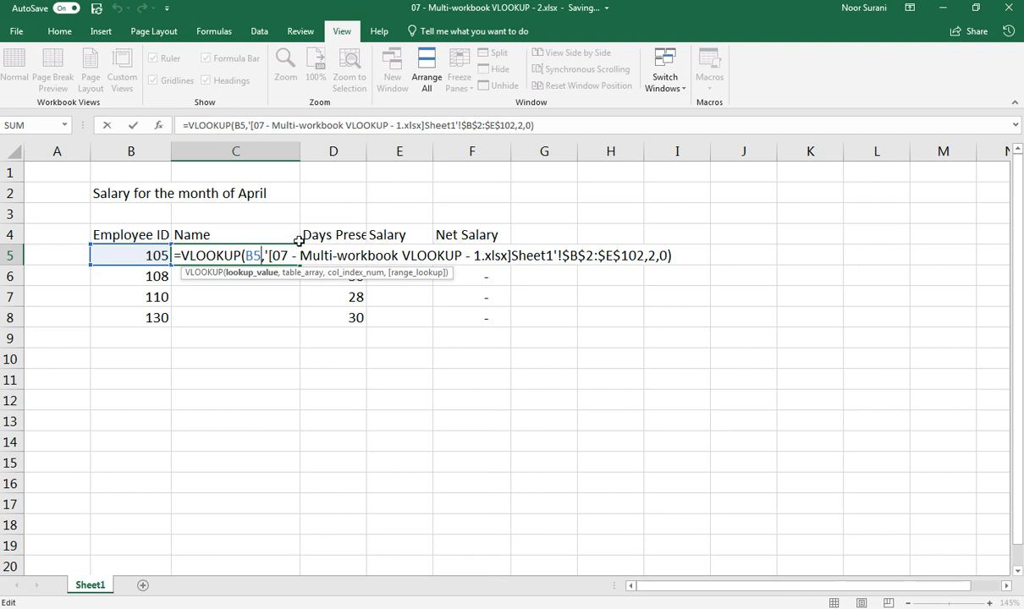
pyautogui.press('Return')
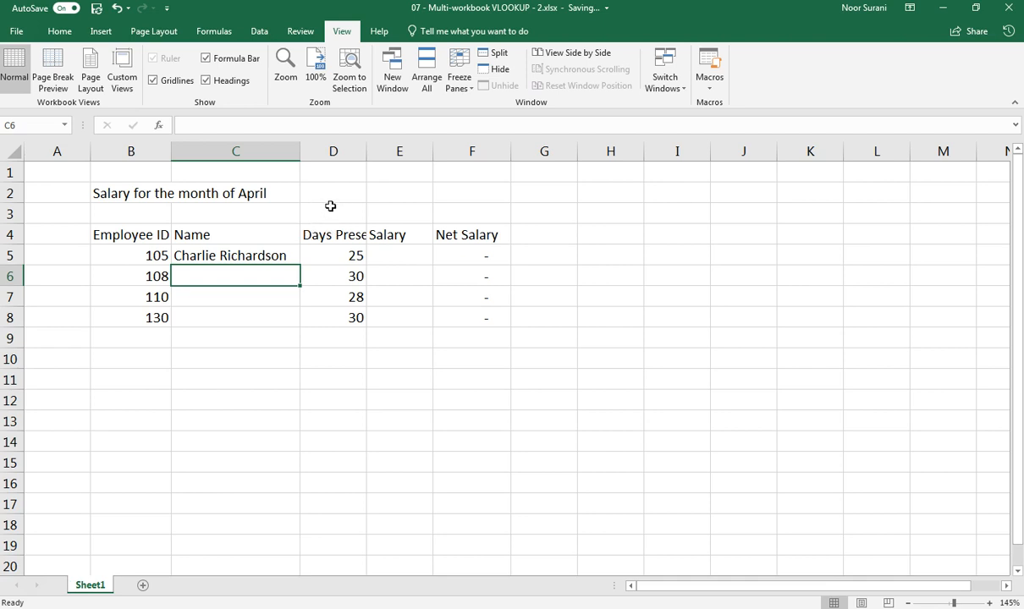
# - Start a VLOOKUP formula in C6 with B6 as the lookup value
pyautogui.write('=vloo')
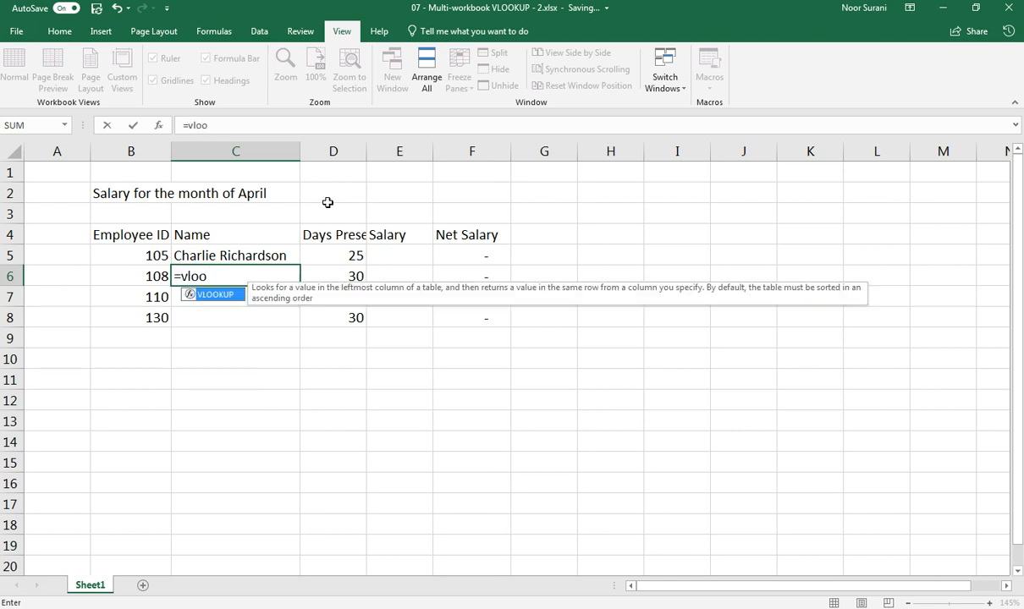
pyautogui.press('Tab')
pyautogui.press('Left')
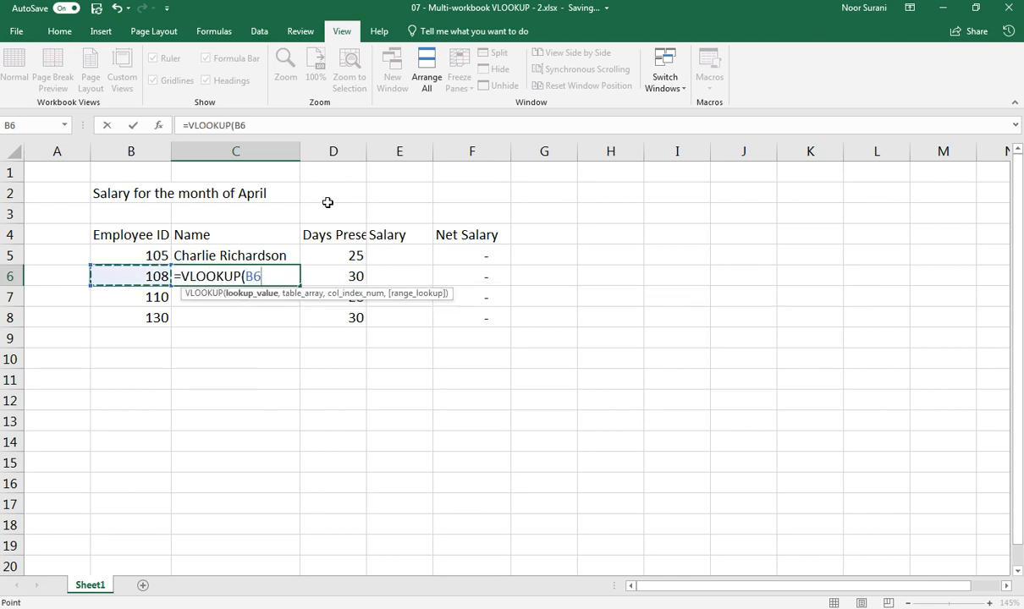
pyautogui.write(',')
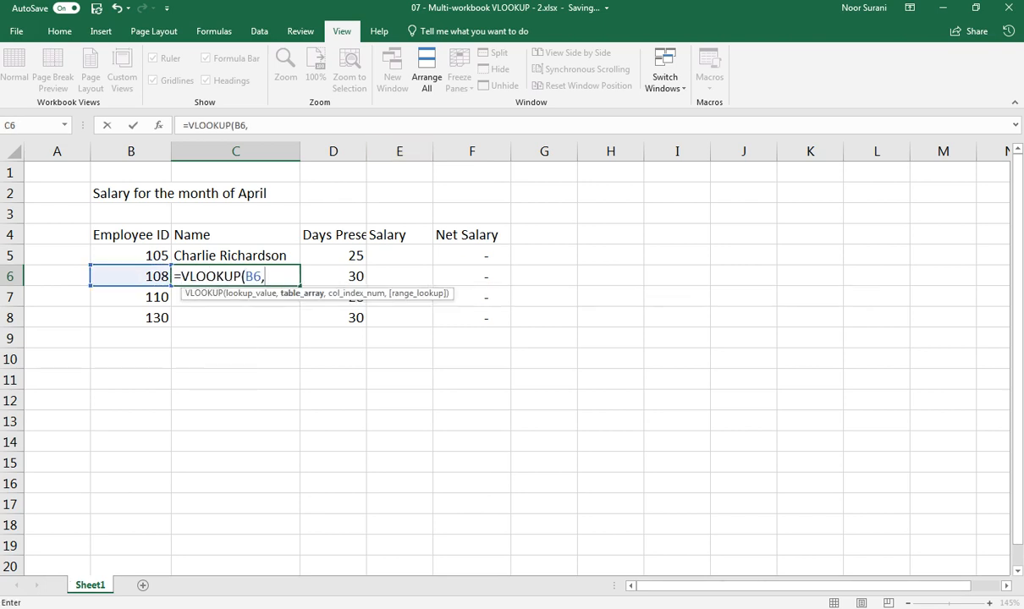
# - Complete the C6 formula with table array B2:E102 on Sheet1 of 07 - Multi-workbook VLOOKUP - 1.xlsx, column index 2 and range lookup 0
pyautogui.click(664, 75)
pyautogui.click(745, 116)
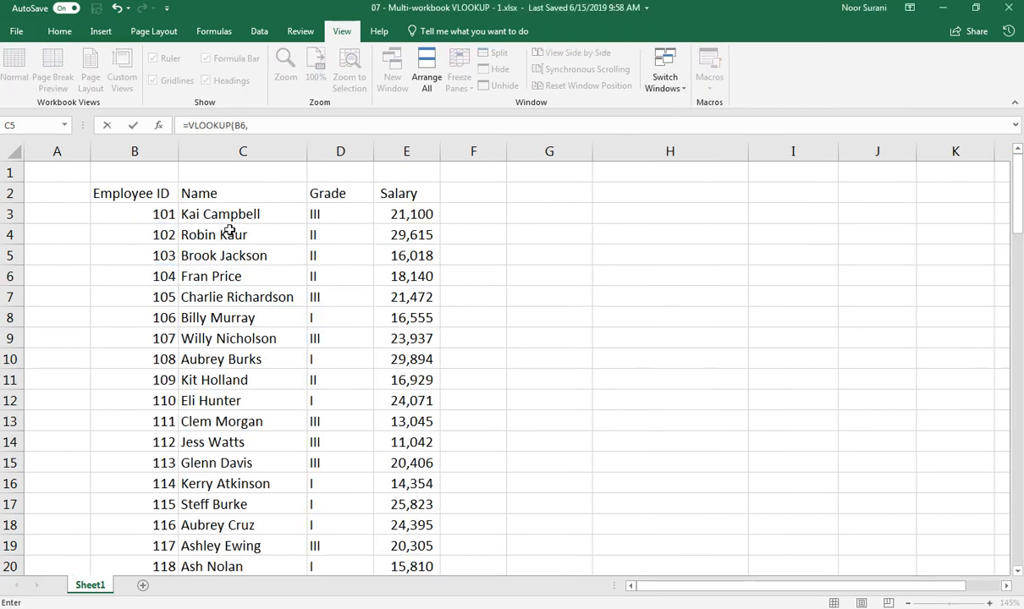
pyautogui.click(127, 199)
pyautogui.hotkey('ctrl', 'shift', 'Right')
pyautogui.hotkey('ctrl', 'shift', 'Down')
pyautogui.write(',2,')
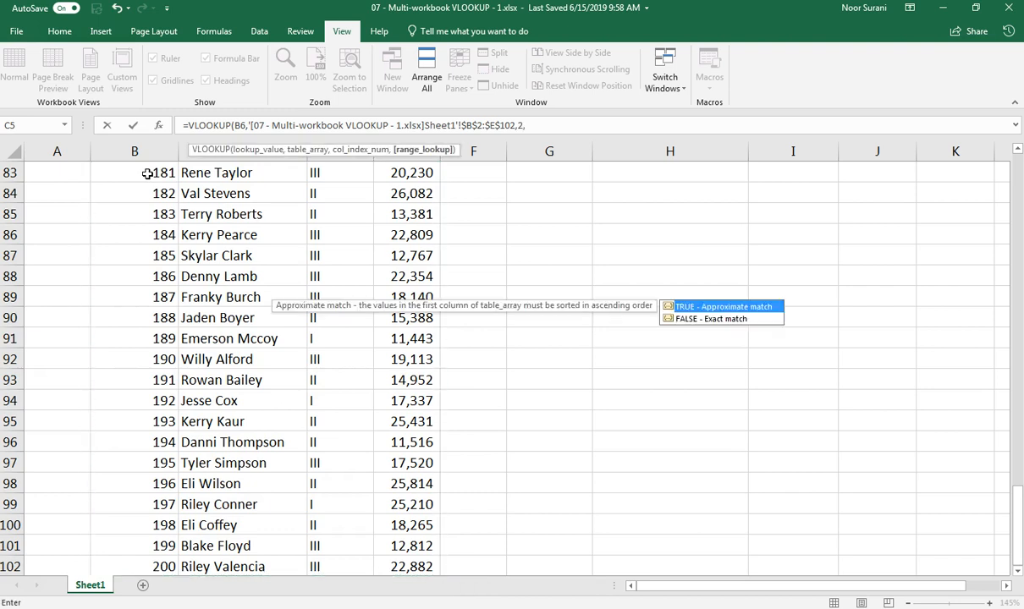
pyautogui.write('0')
pyautogui.press('Return')
# - Review the finished C6 formula and fill it down through C8
pyautogui.press('Up')
pyautogui.press('F2')
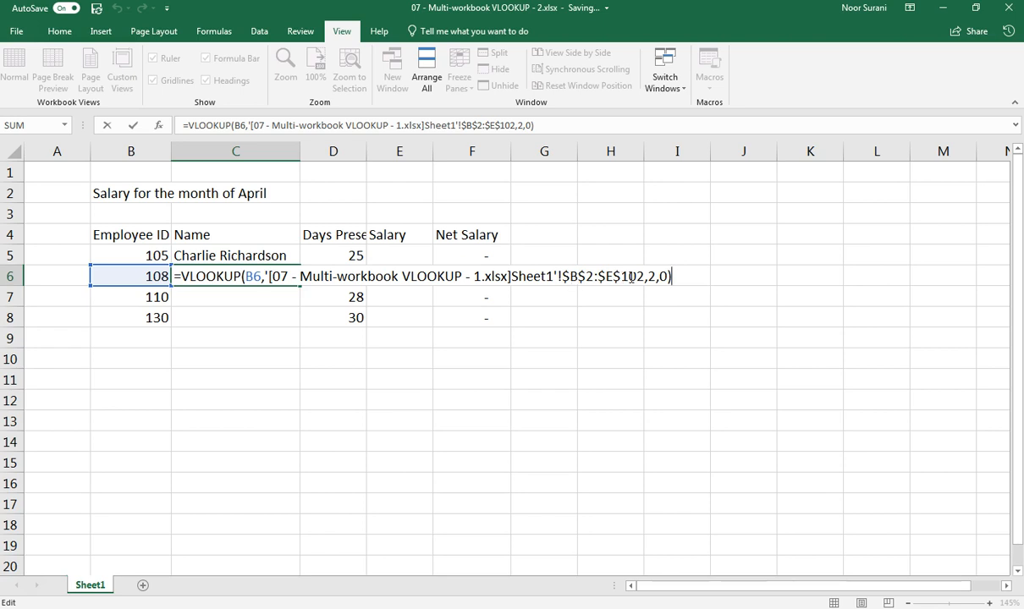
pyautogui.press('Return')
pyautogui.click(263, 277)
pyautogui.moveTo(298, 286); pyautogui.dragTo(298, 327)
# - Start a VLOOKUP formula in Salary cell E5 with B5 as the lookup value
pyautogui.click(391, 256)
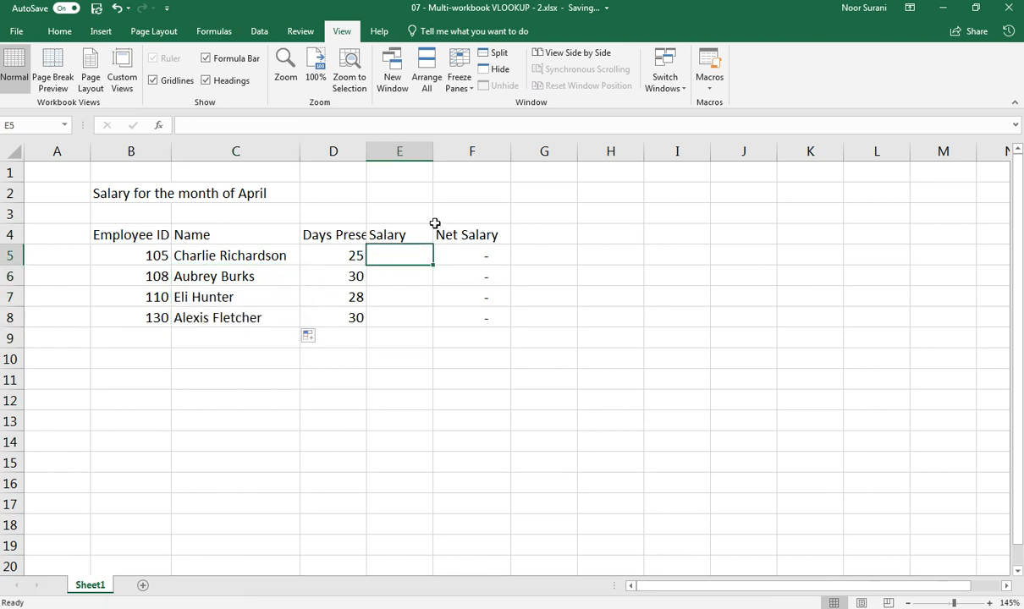
pyautogui.write('=vlo')
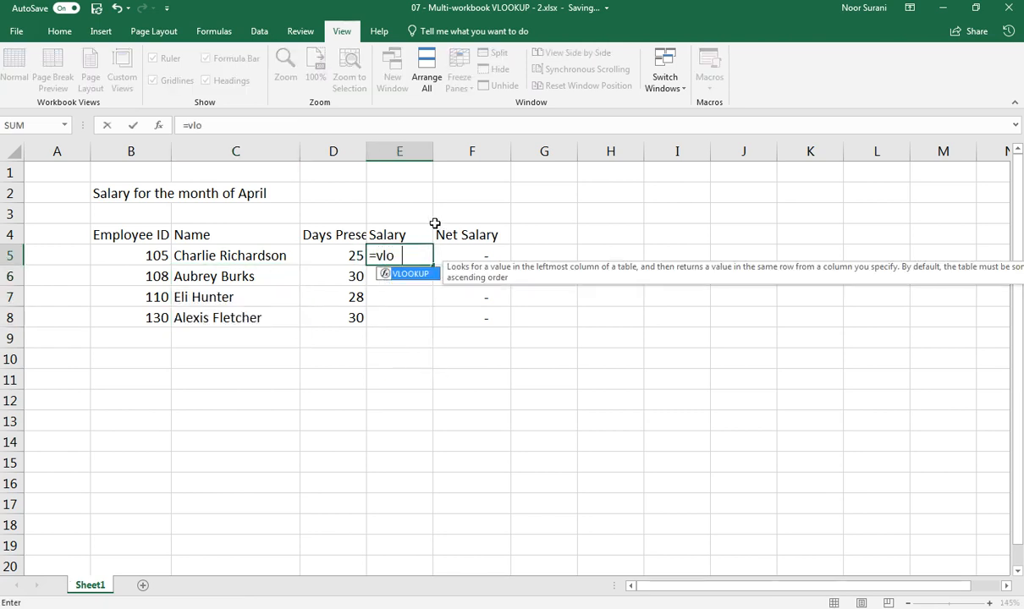
pyautogui.write('o')
pyautogui.press('Tab')
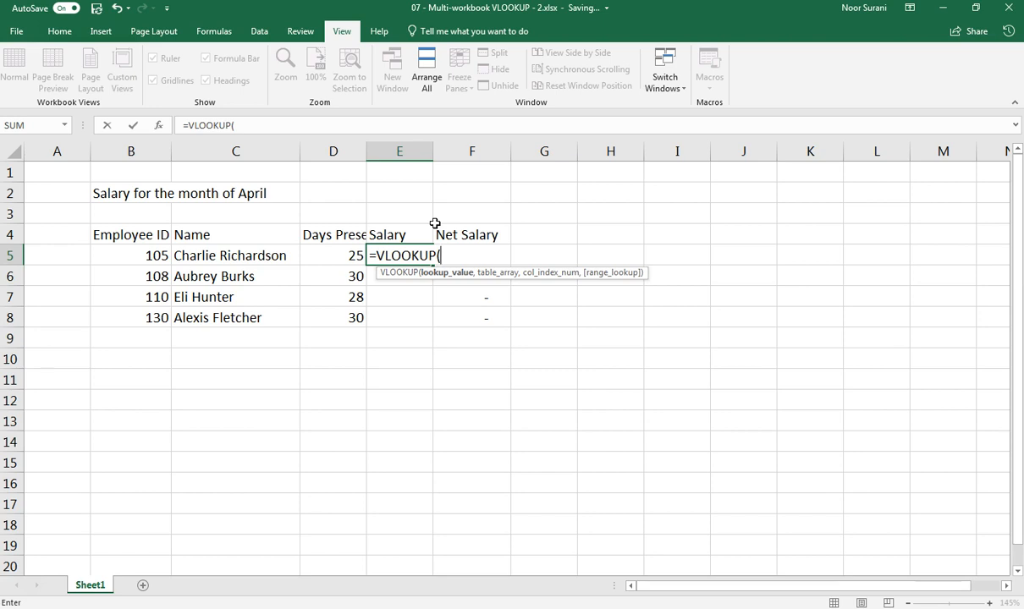
pyautogui.press('Left')
pyautogui.press('Left')
pyautogui.press('Left')
pyautogui.write(',')
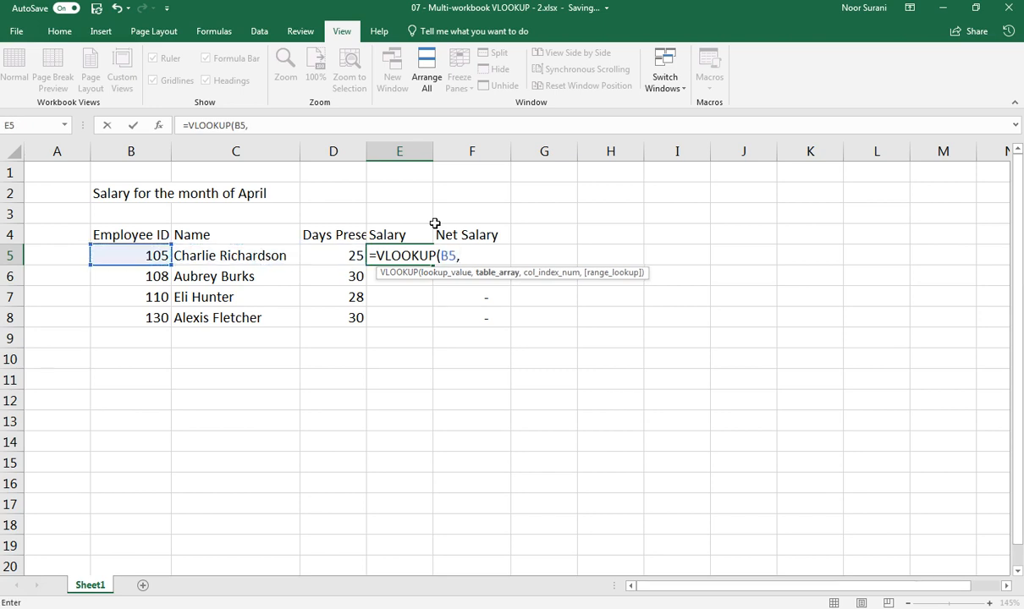
# - Set the E5 formula's table array to B2:E102 on Sheet1 of 07 - Multi-workbook VLOOKUP - 1.xlsx
pyautogui.click(666, 75)
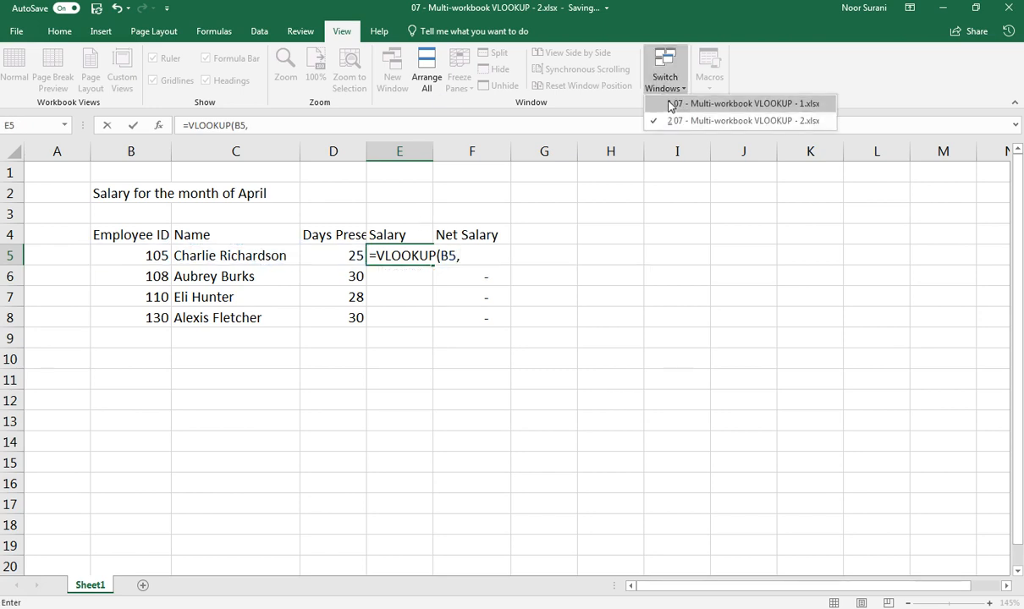
pyautogui.click(670, 105)
pyautogui.click(258, 245)
pyautogui.hotkey('ctrl', 'Home')
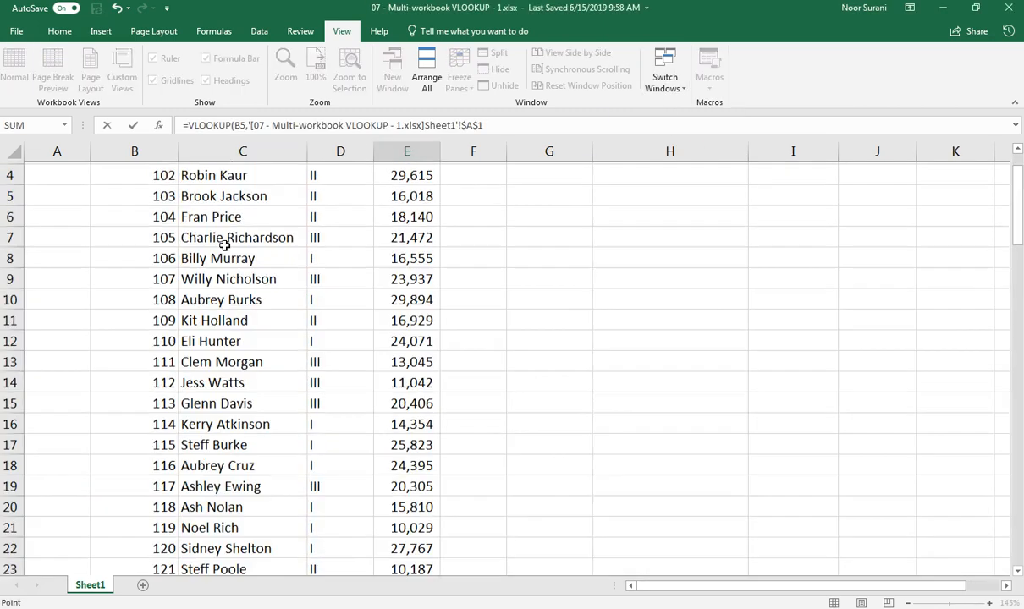
pyautogui.press('Right')
pyautogui.press('Down')
pyautogui.hotkey('ctrl', 'shift', 'Right')
pyautogui.hotkey('ctrl', 'shift', 'Down')
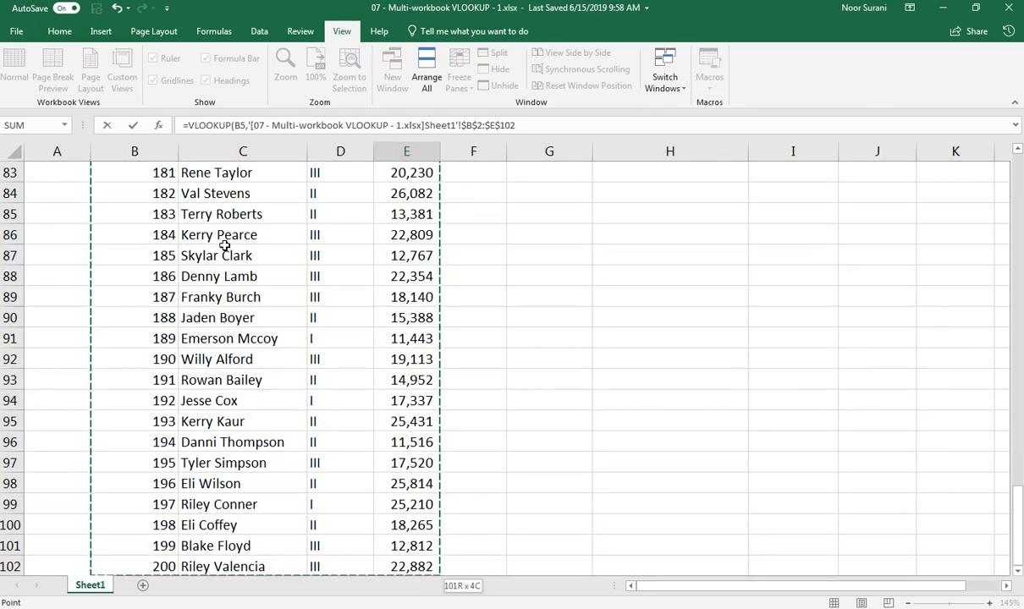
# - Complete the E5 formula with column index 4 and range lookup 0
pyautogui.write(',')
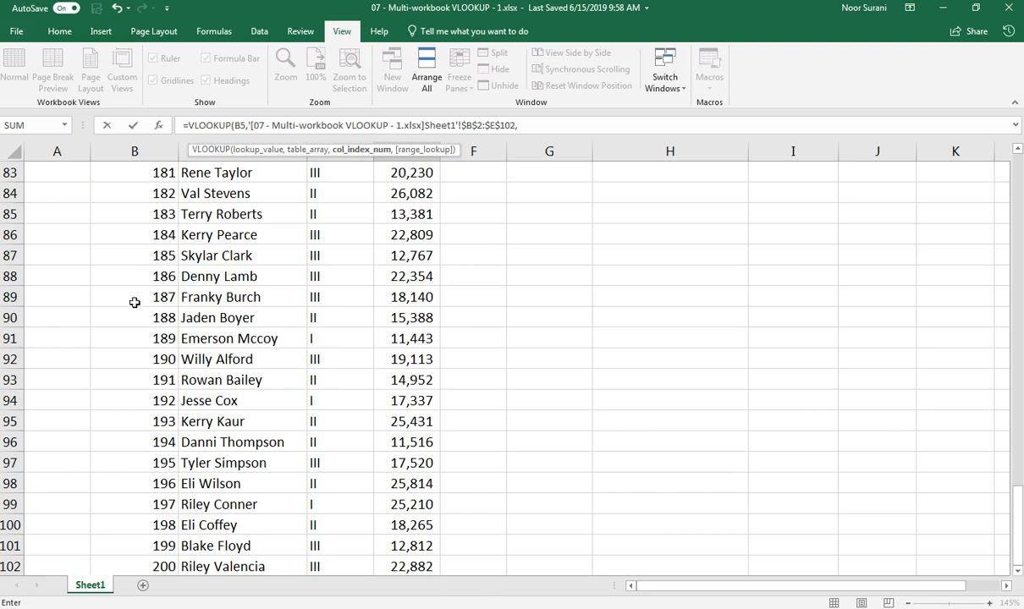
pyautogui.click(569, 123)
pyautogui.write('4,0')
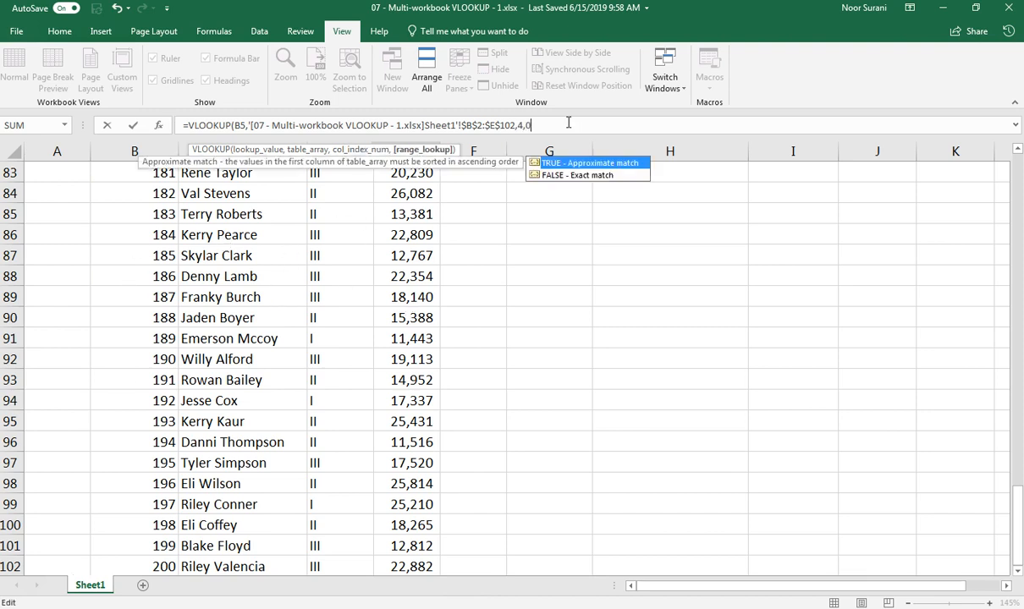
pyautogui.press('Return')
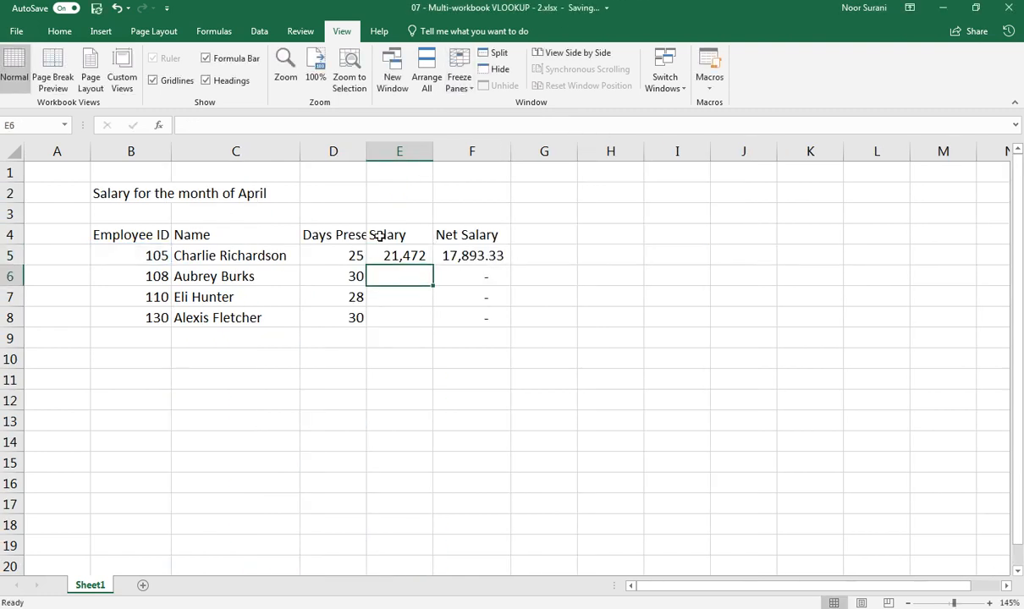
# - Fill the E5 salary formula down through E8
pyautogui.click(407, 256)
pyautogui.moveTo(433, 277); pyautogui.dragTo(415, 326)
pyautogui.click(173, 362)
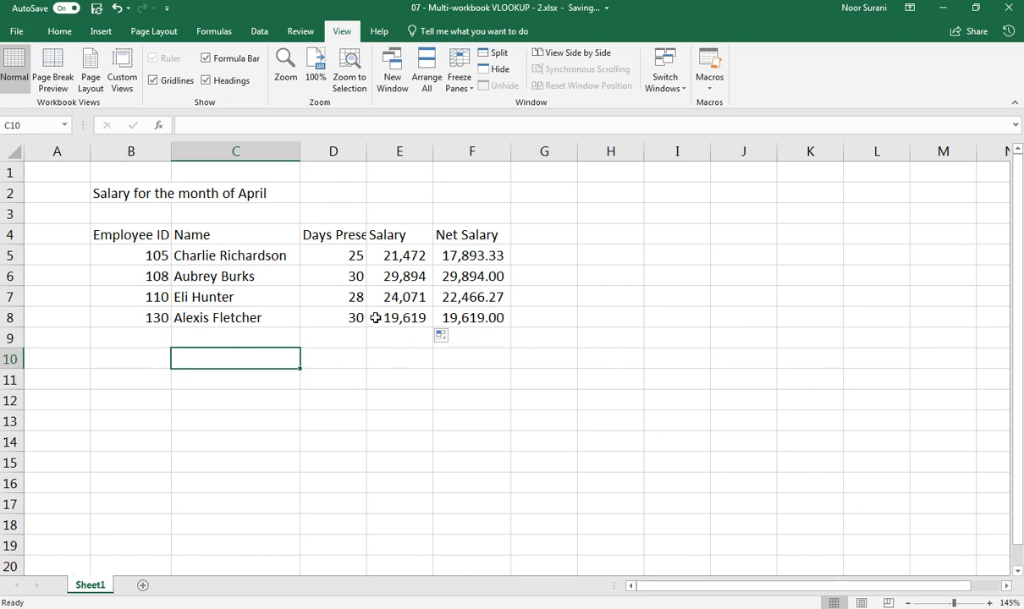
# - Enter the note "Ctrl ~" in cell B11
pyautogui.press('Down')
pyautogui.press('Left')
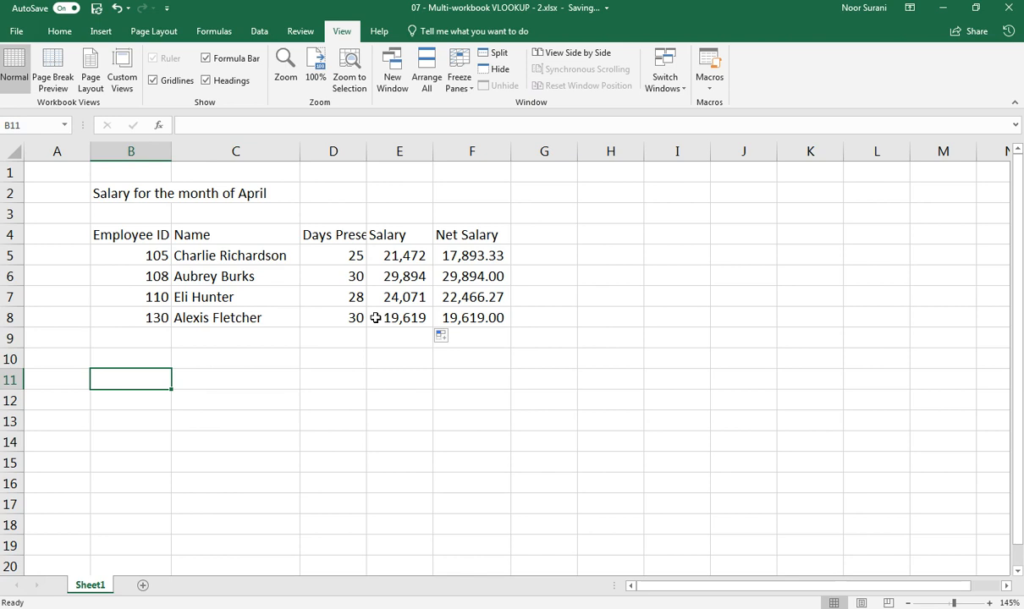
pyautogui.write('Ctrl ')
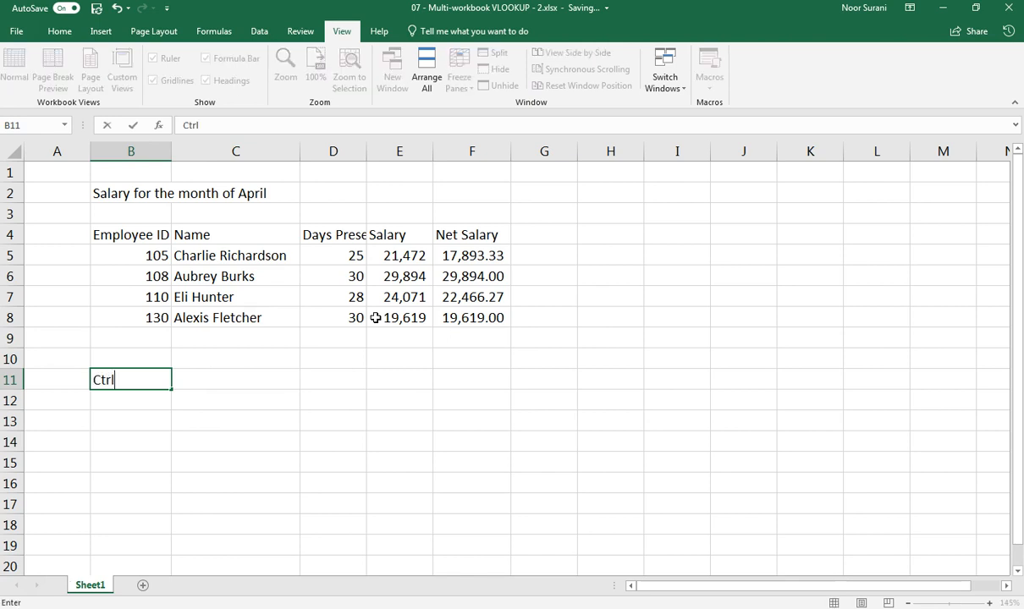
pyautogui.write('~')
pyautogui.press('Return')
# - Widen column C in formula view until its full VLOOKUP formulas fit, and restore the normal value view
pyautogui.press('Up')
pyautogui.press('Up')
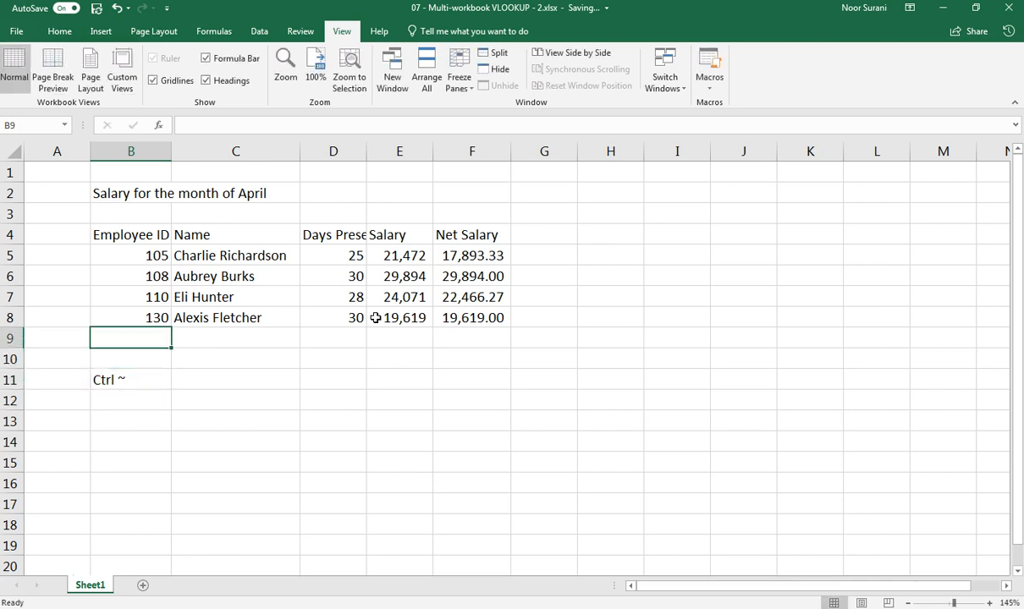
pyautogui.hotkey('ctrl', '`')
pyautogui.press('Up')
pyautogui.press('Right')
pyautogui.press('Right')
pyautogui.press('Left')
pyautogui.moveTo(575, 151); pyautogui.dragTo(841, 152)
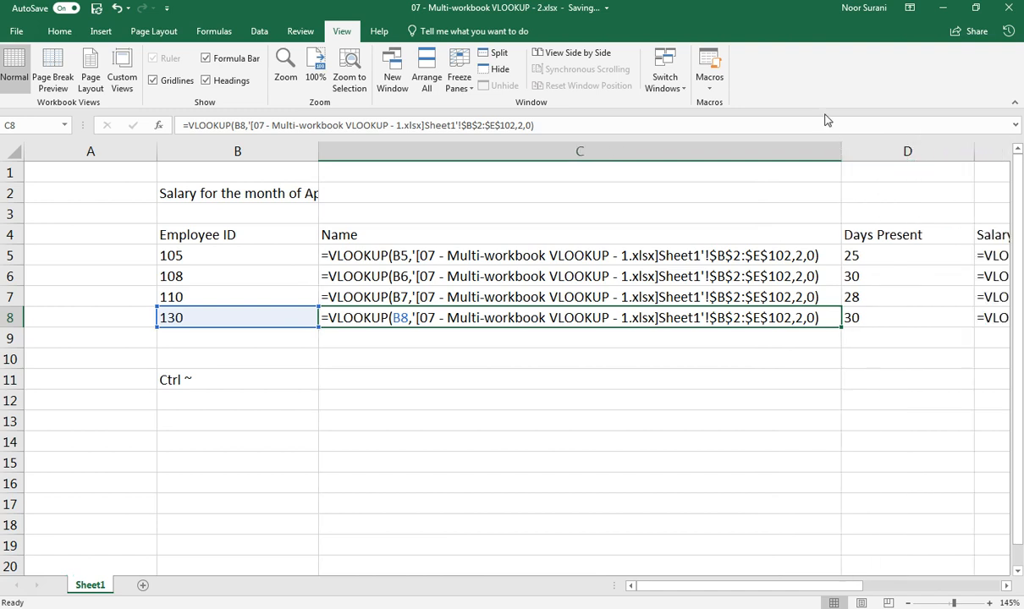
pyautogui.hotkey('ctrl', '`')
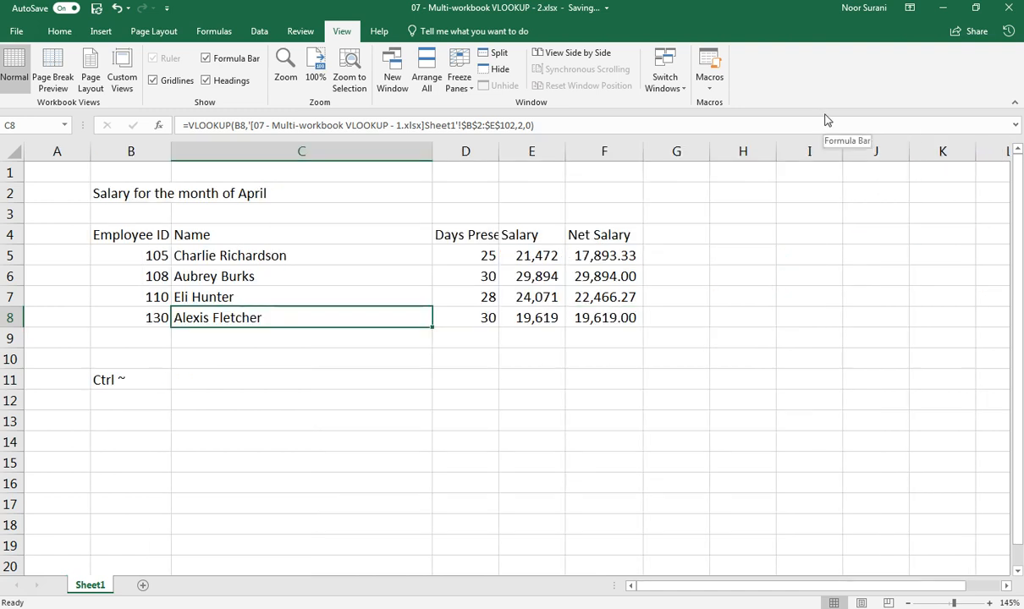